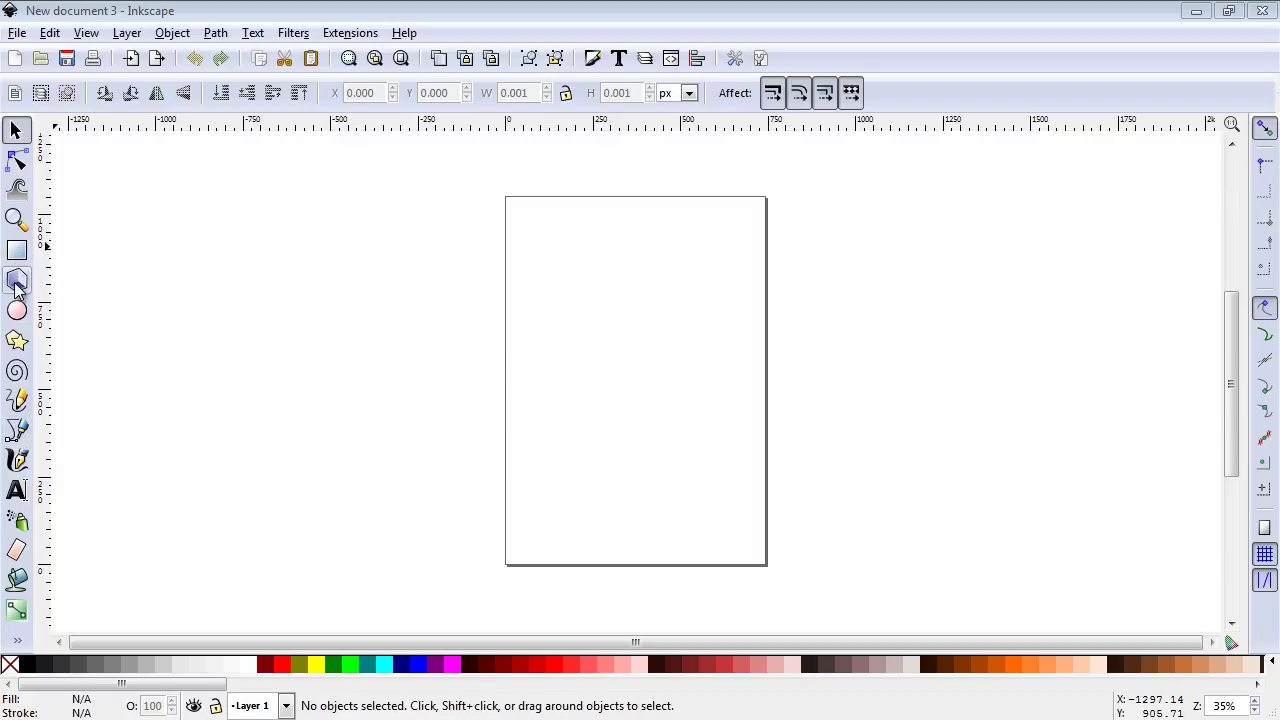
Draw an open zigzag of straight segments with the Bezier tool, from the canvas left across the page.
click(17, 430)
click(145, 455)
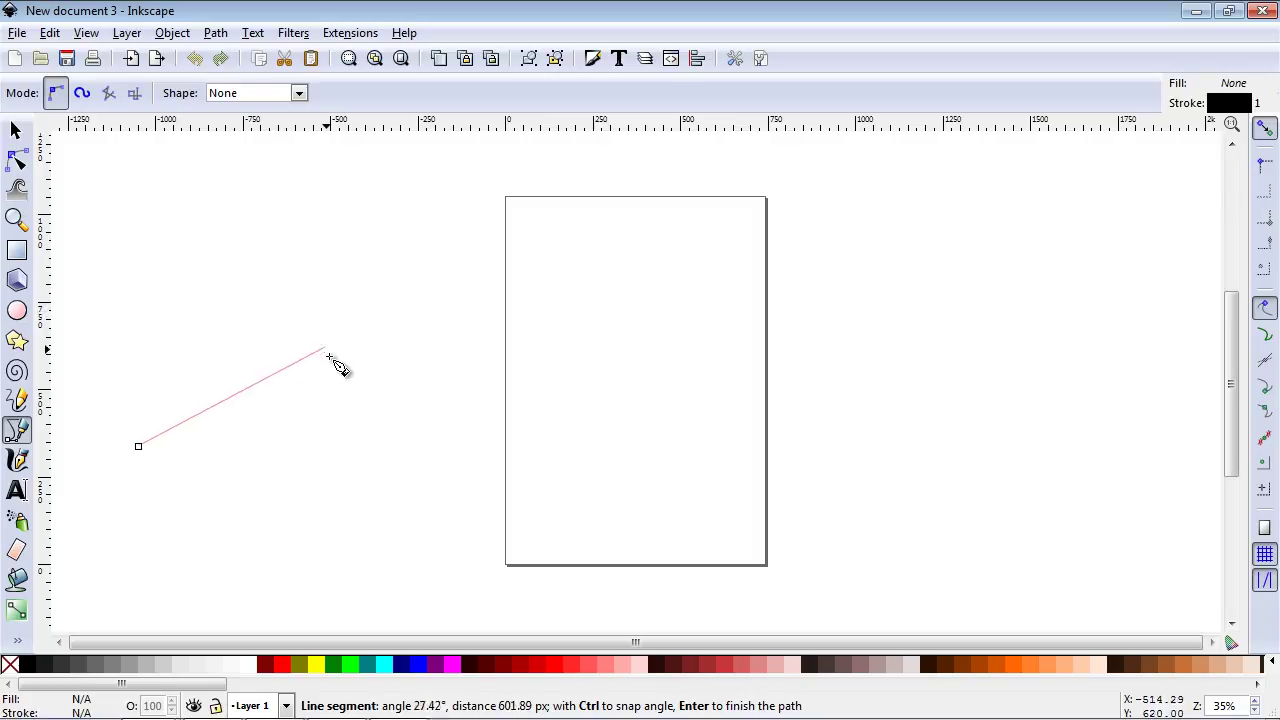
click(330, 241)
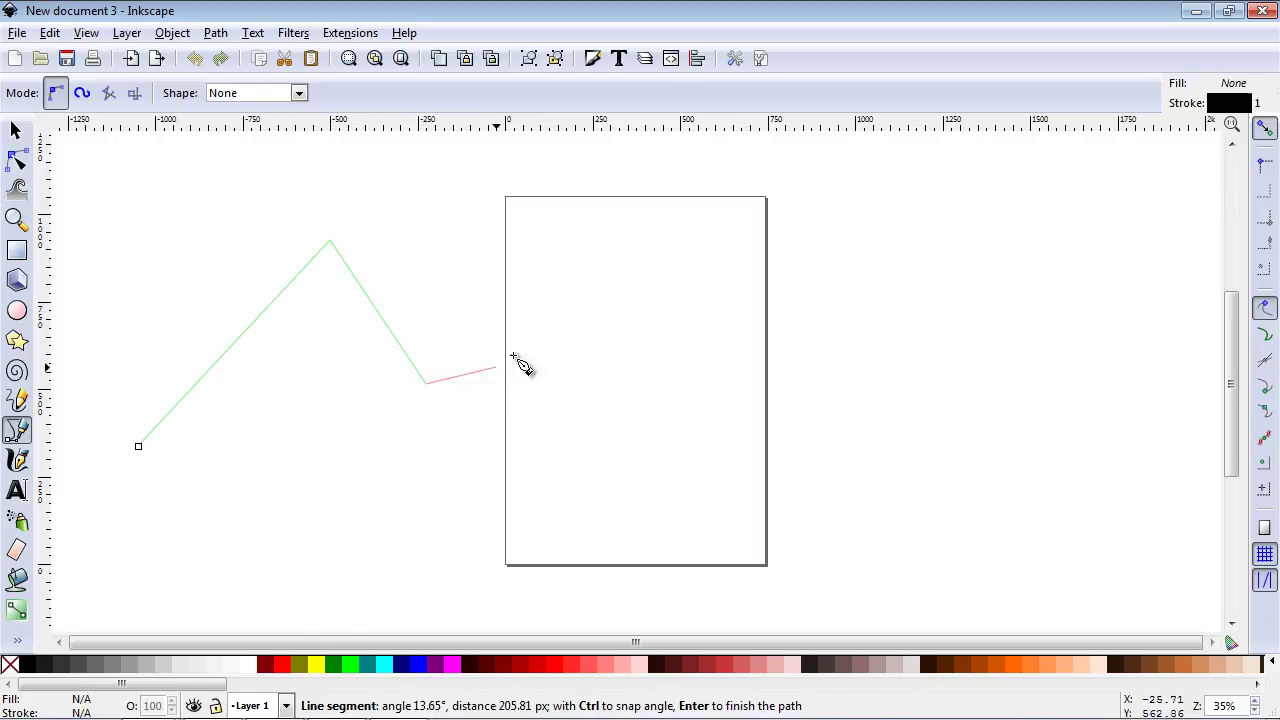
click(578, 296)
click(662, 423)
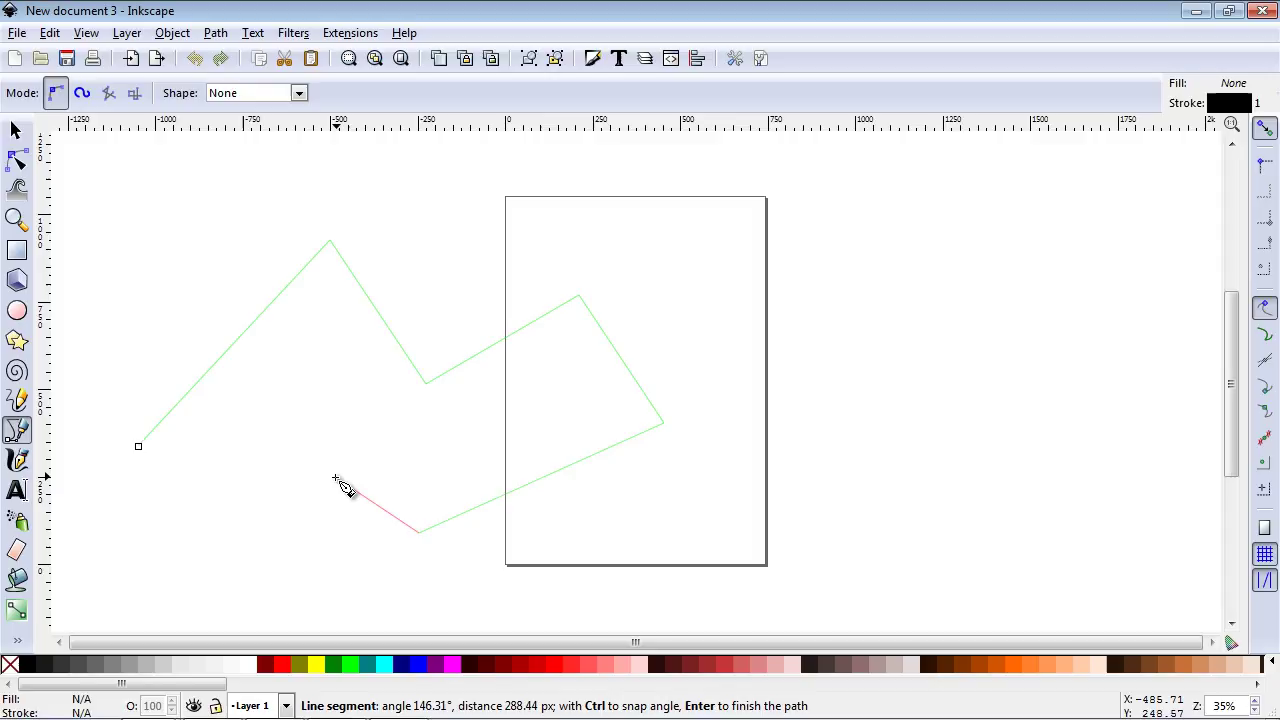
double_click(335, 478)
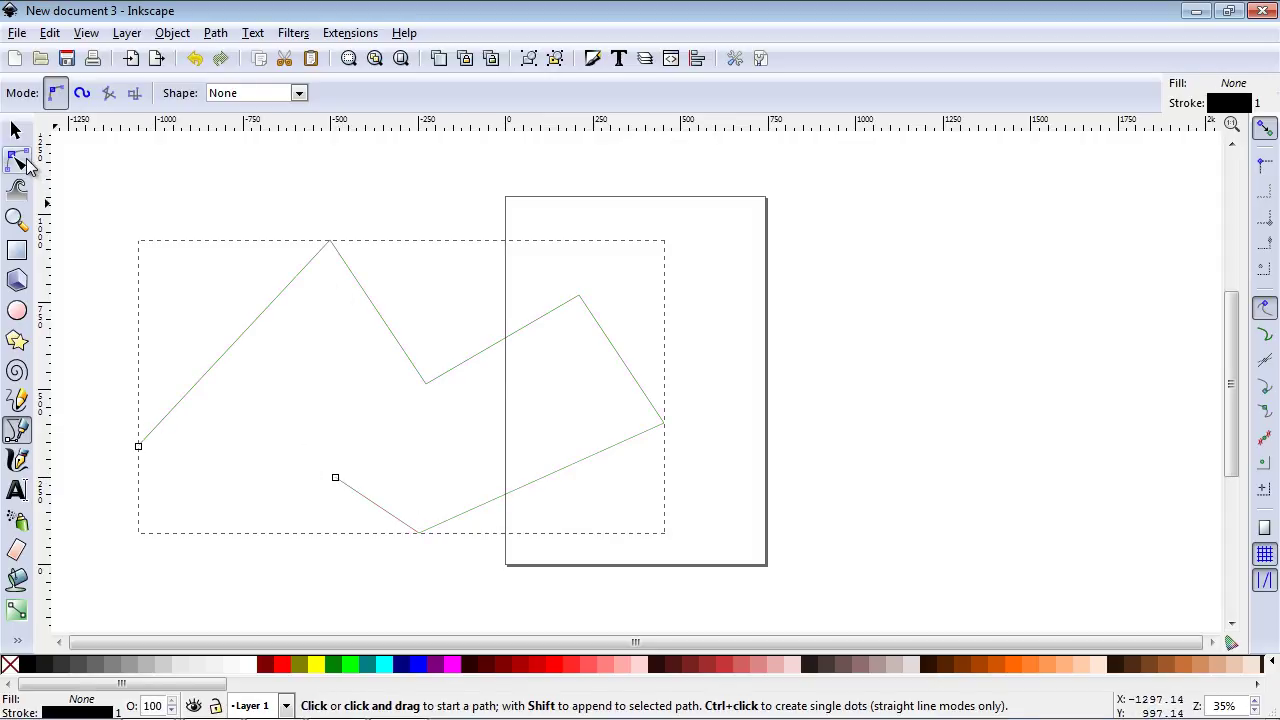
Use the Node tool to curve the first two segments and drag a new node inward on the right segment.
click(18, 160)
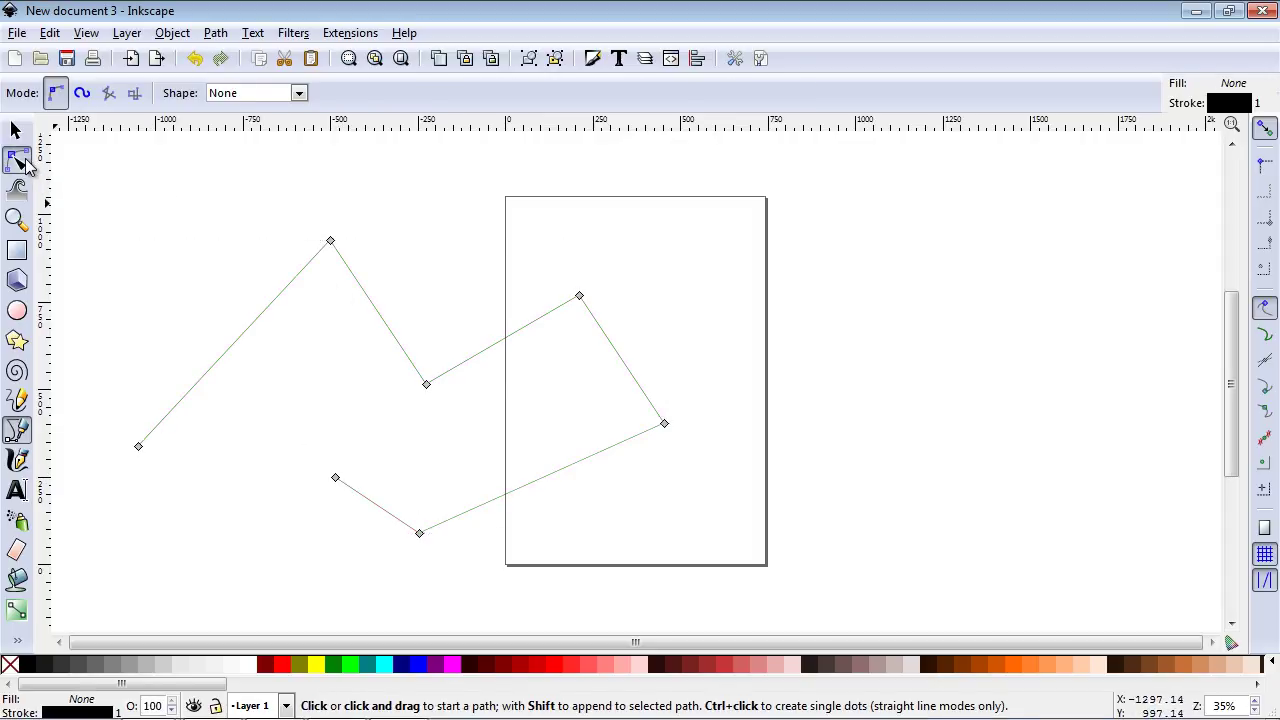
click(228, 356)
drag(228, 356, 190, 278)
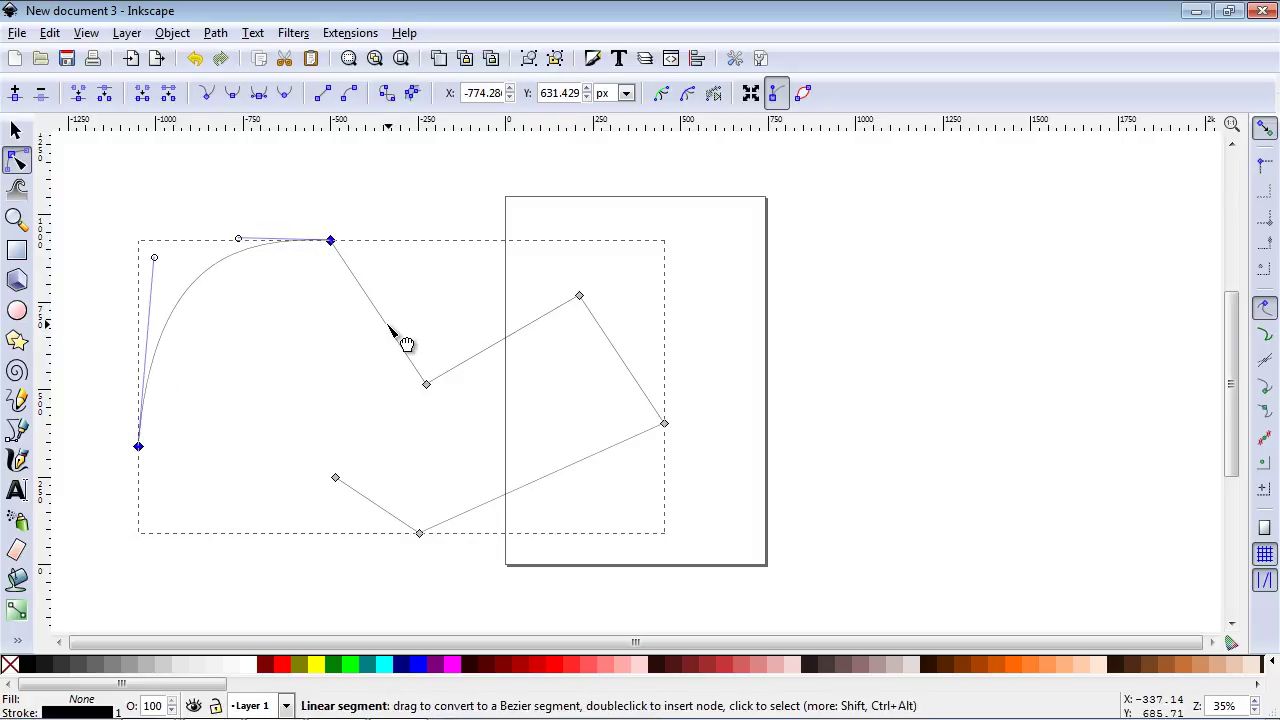
drag(400, 337, 310, 368)
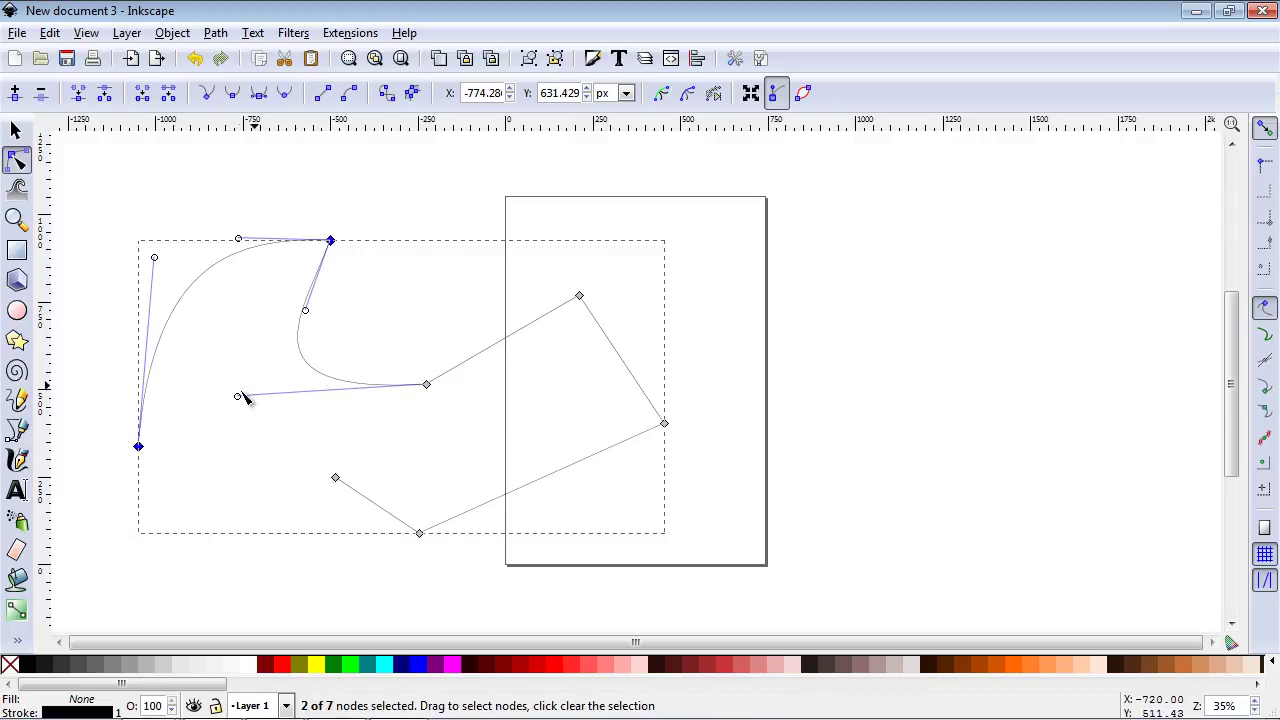
drag(238, 396, 450, 272)
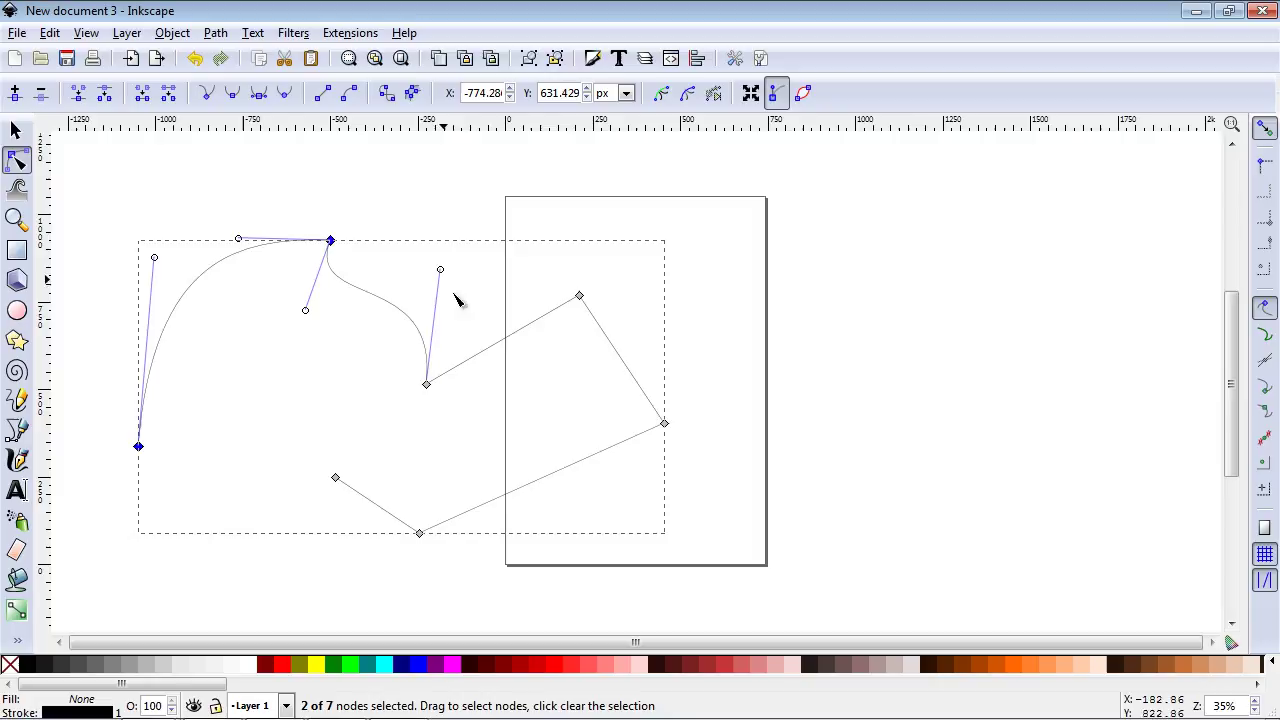
double_click(625, 365)
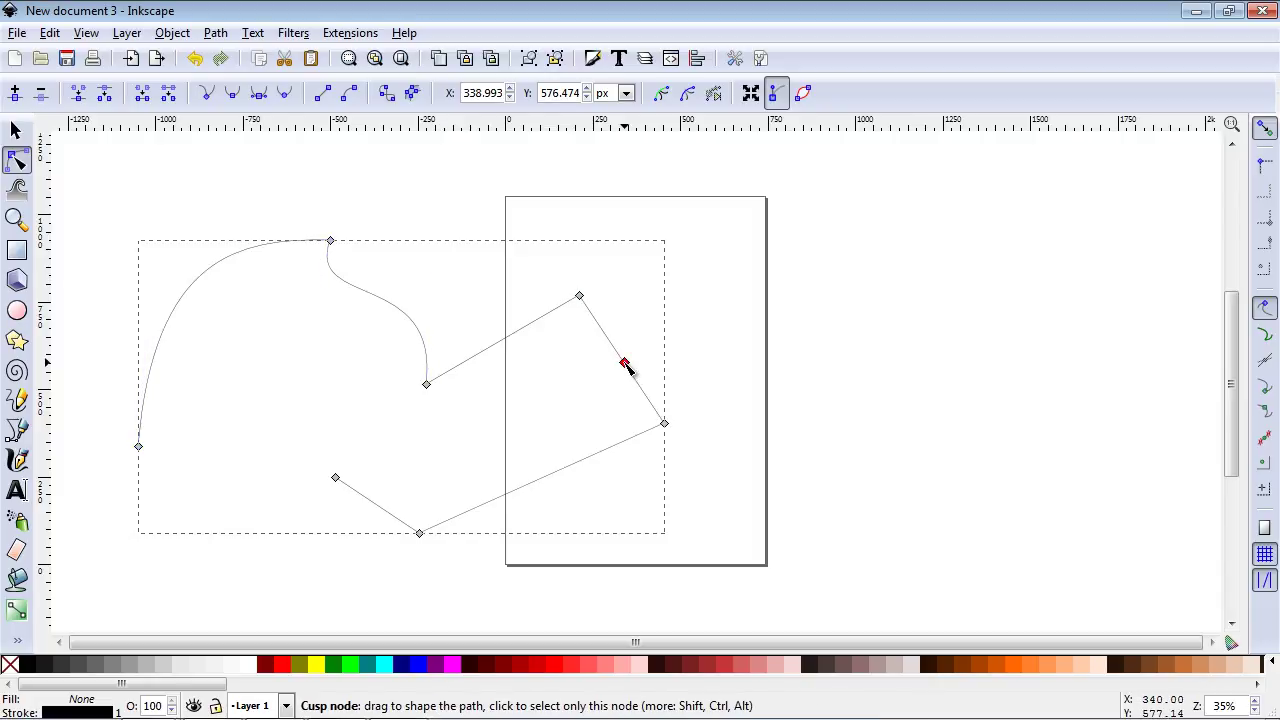
drag(626, 366, 571, 376)
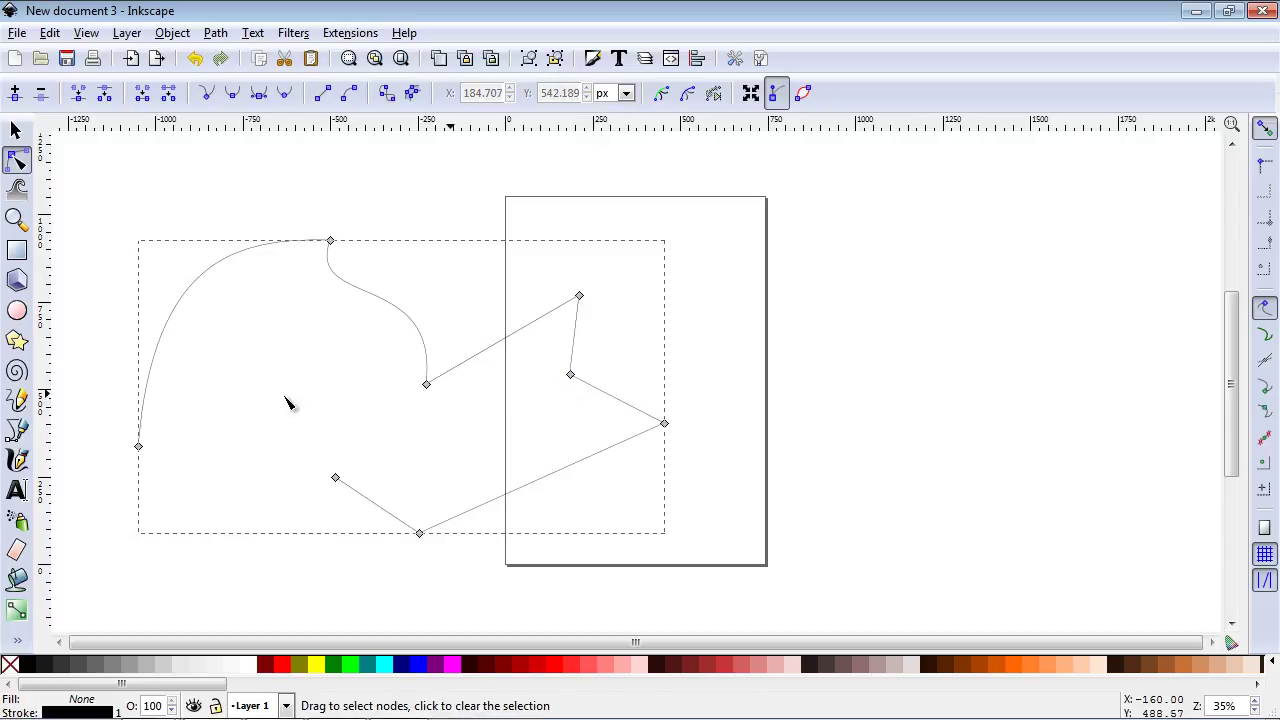
Start a new Bezier path right of the page, then undo the extra shapes with Ctrl+Z.
click(16, 431)
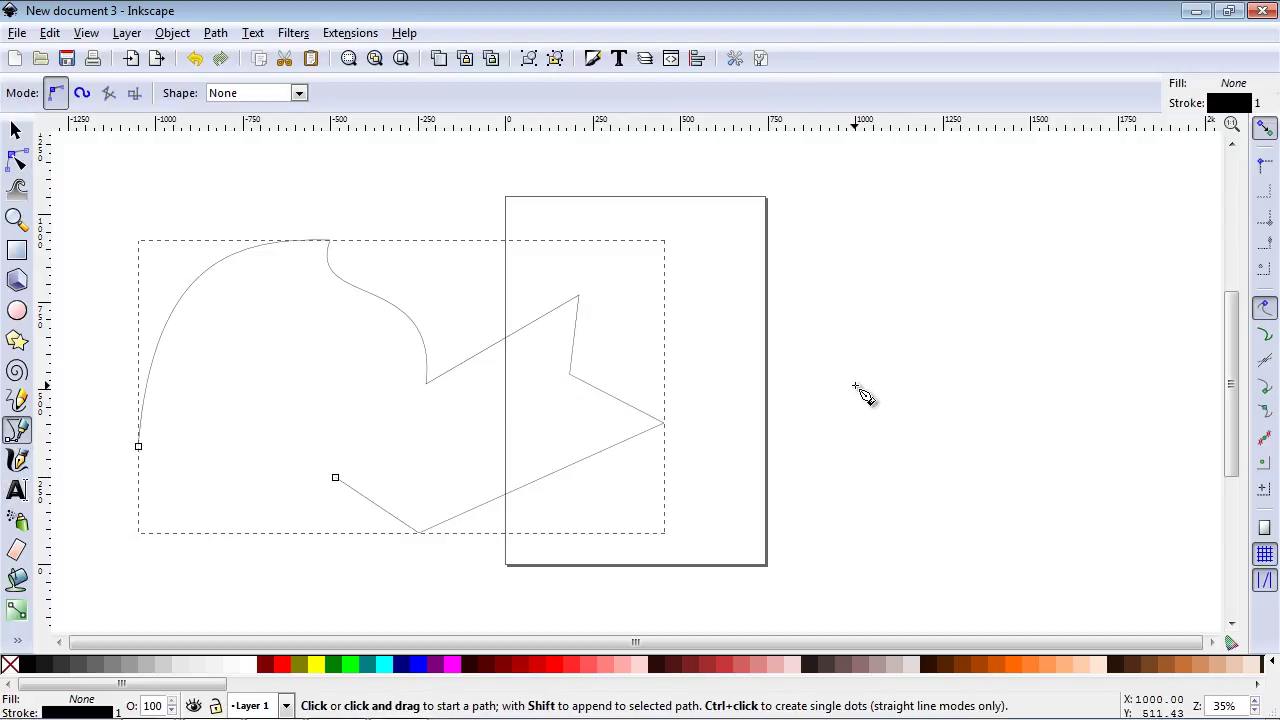
drag(855, 386, 659, 372)
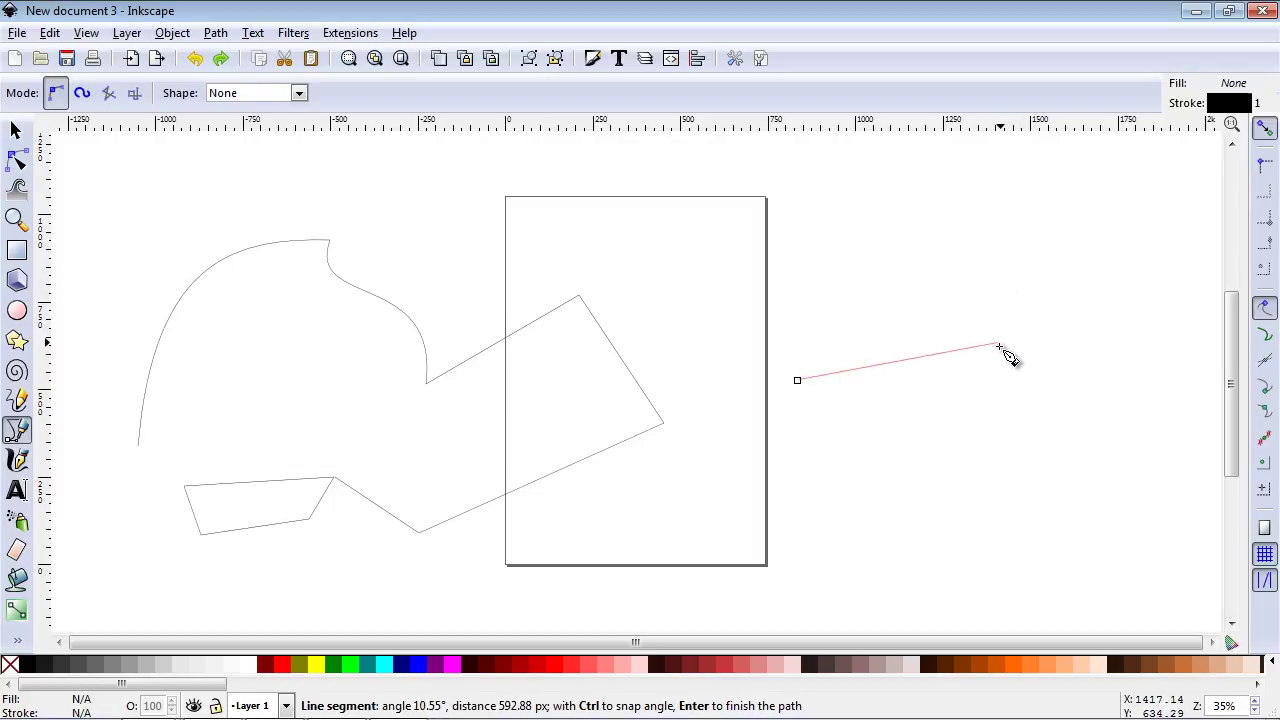
key(ctrl+z)
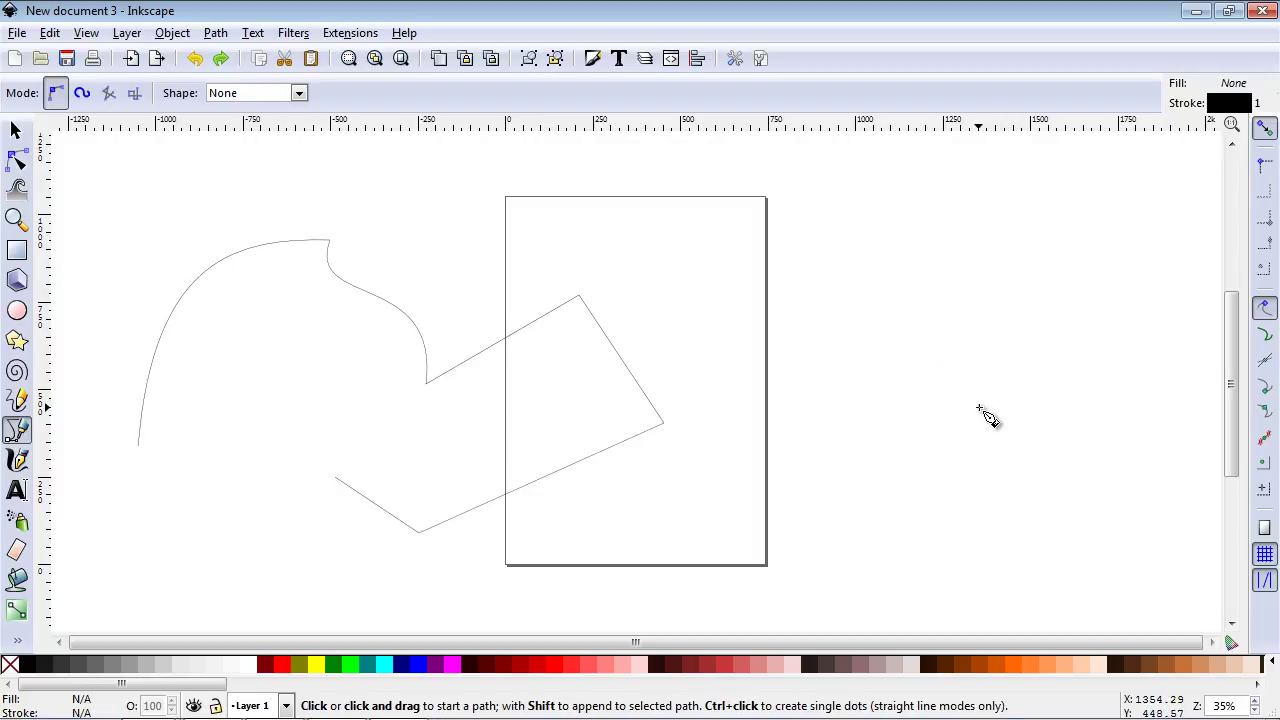
Select the curved path, then draw a straight zigzag from right of the page onto its lower end.
click(17, 160)
click(331, 271)
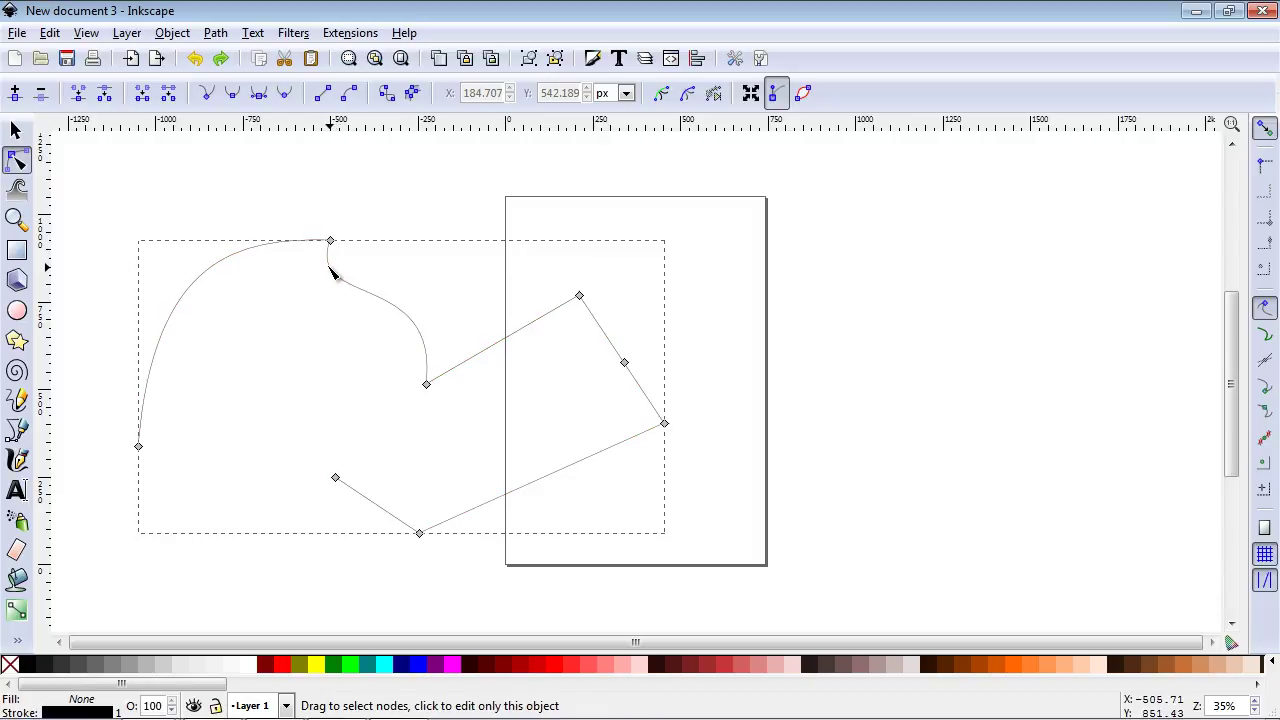
click(17, 433)
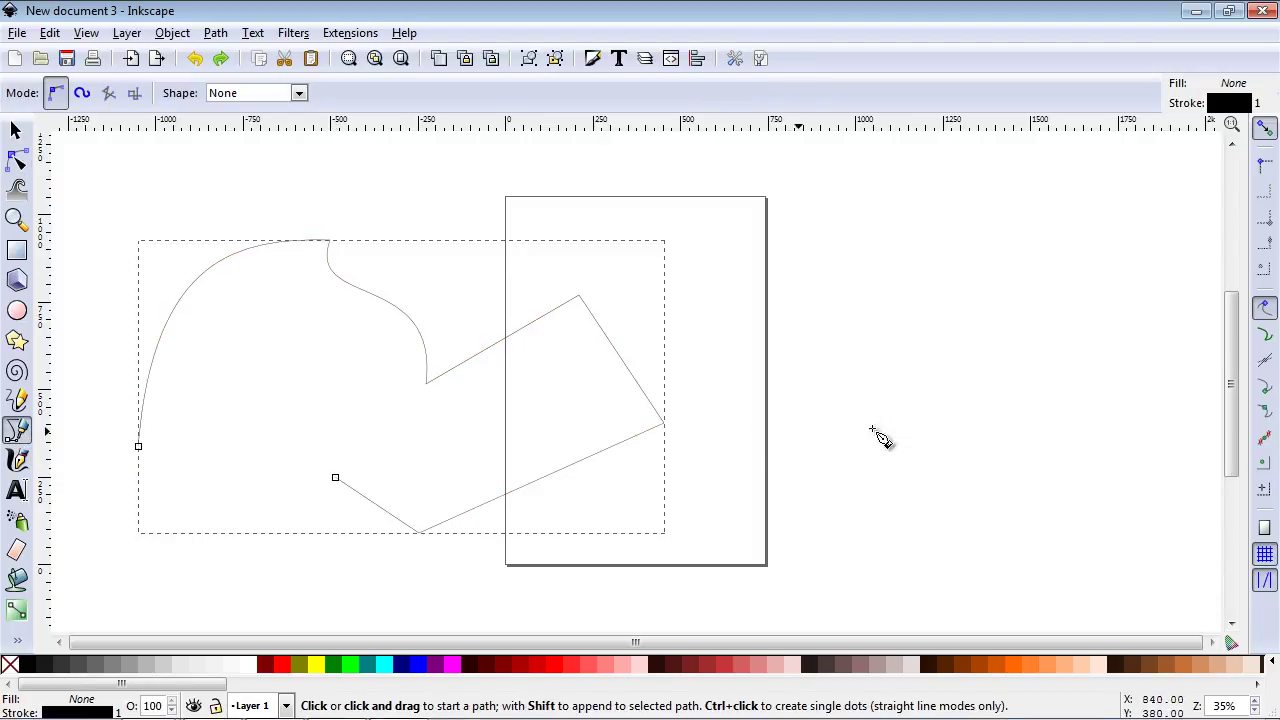
click(1051, 323)
click(927, 450)
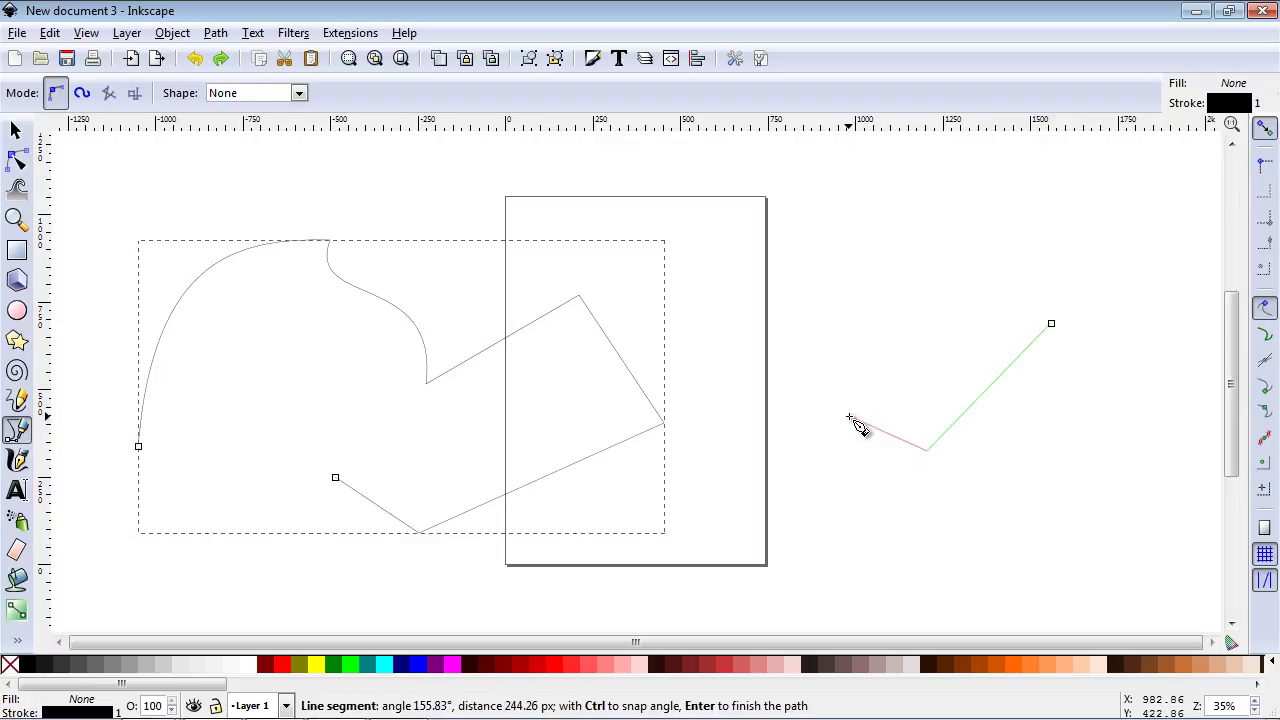
click(848, 416)
click(221, 590)
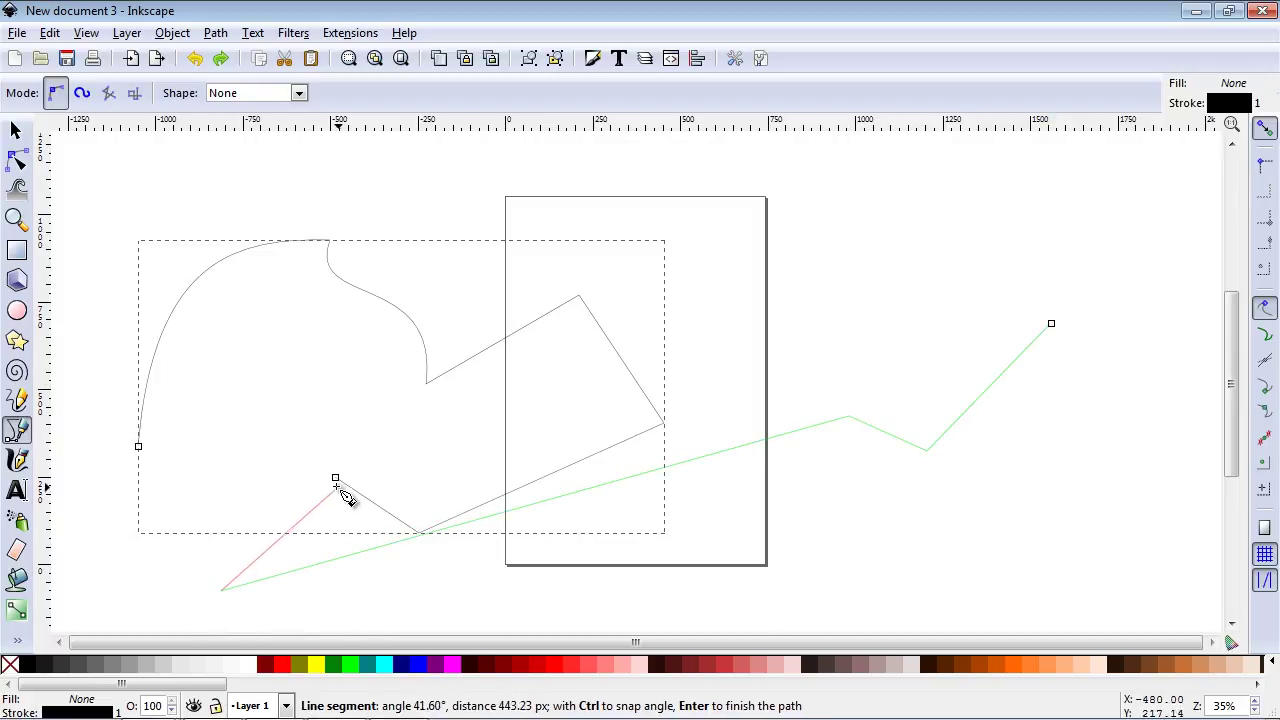
click(335, 478)
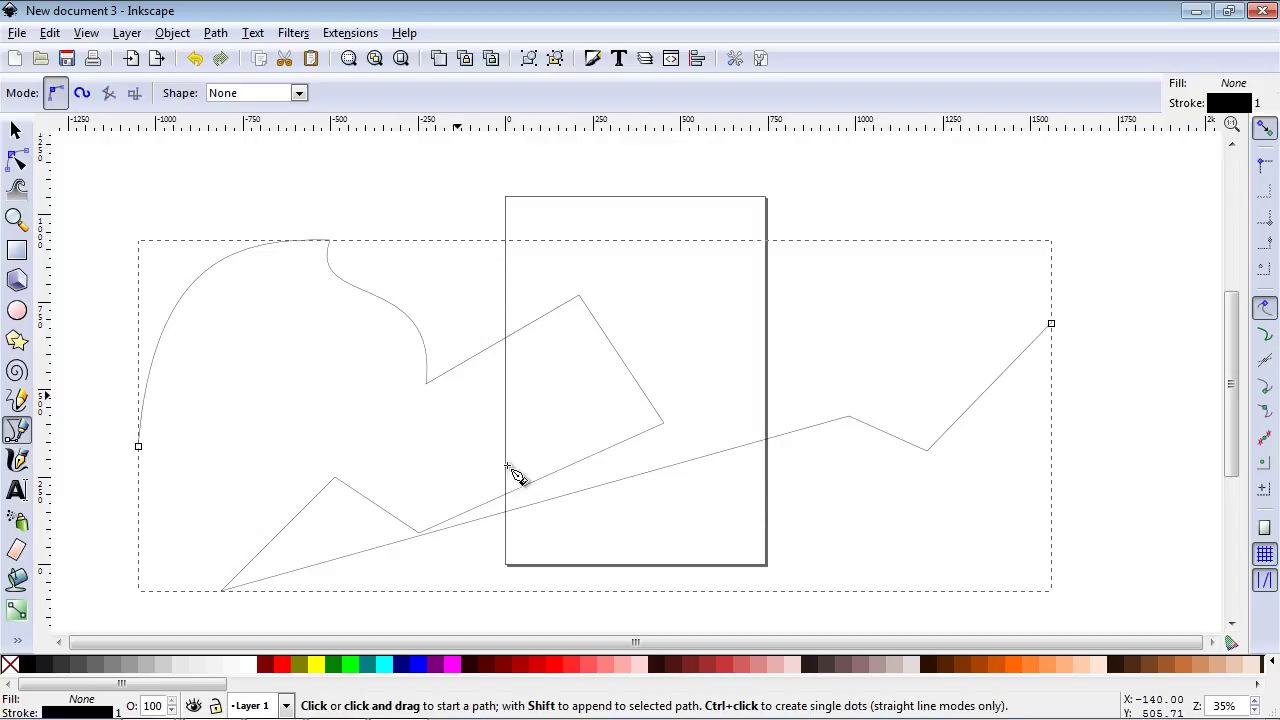
Place six corners of a shape above right of the page, remove three with Backspace, and cancel it.
click(980, 178)
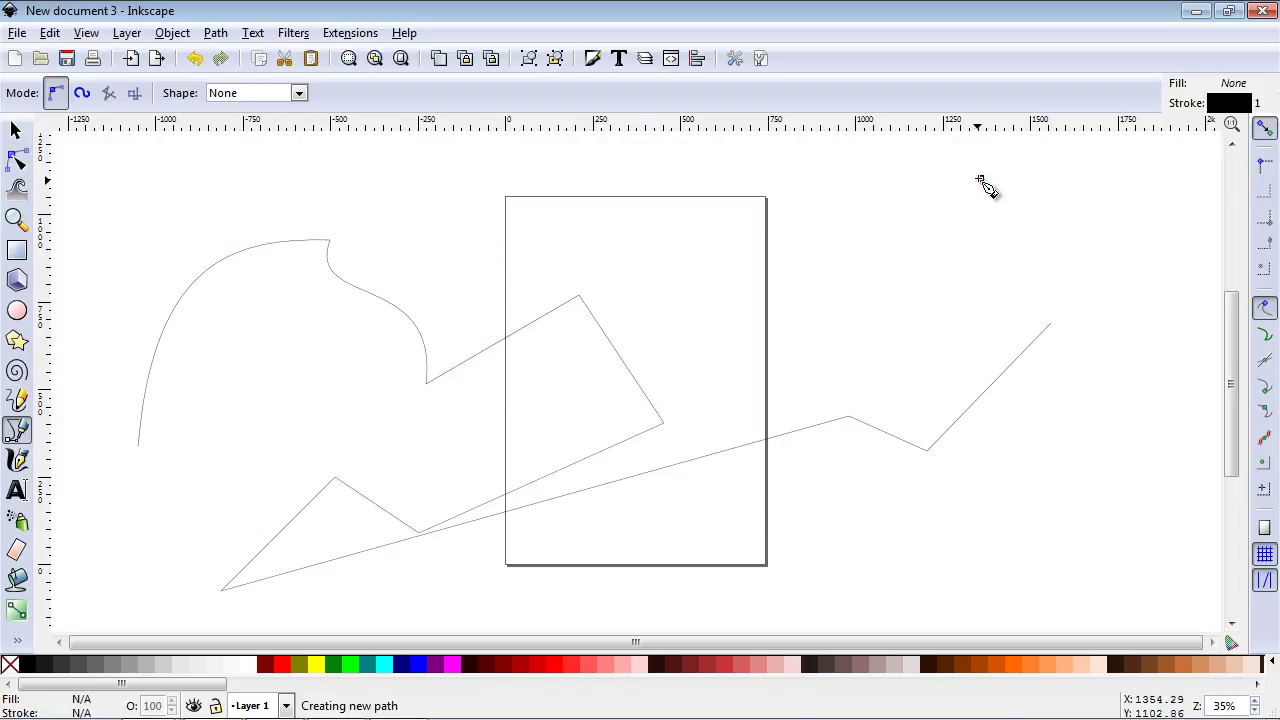
click(830, 228)
click(924, 266)
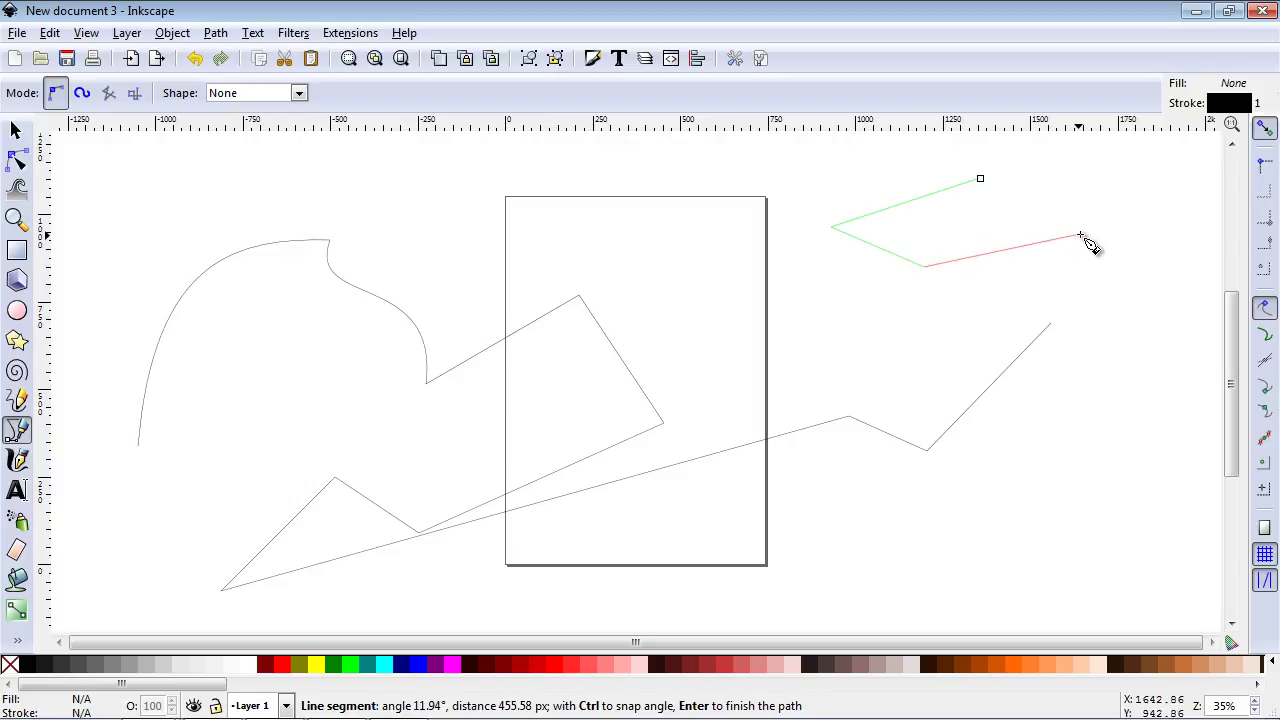
click(1080, 236)
click(1113, 397)
click(1041, 449)
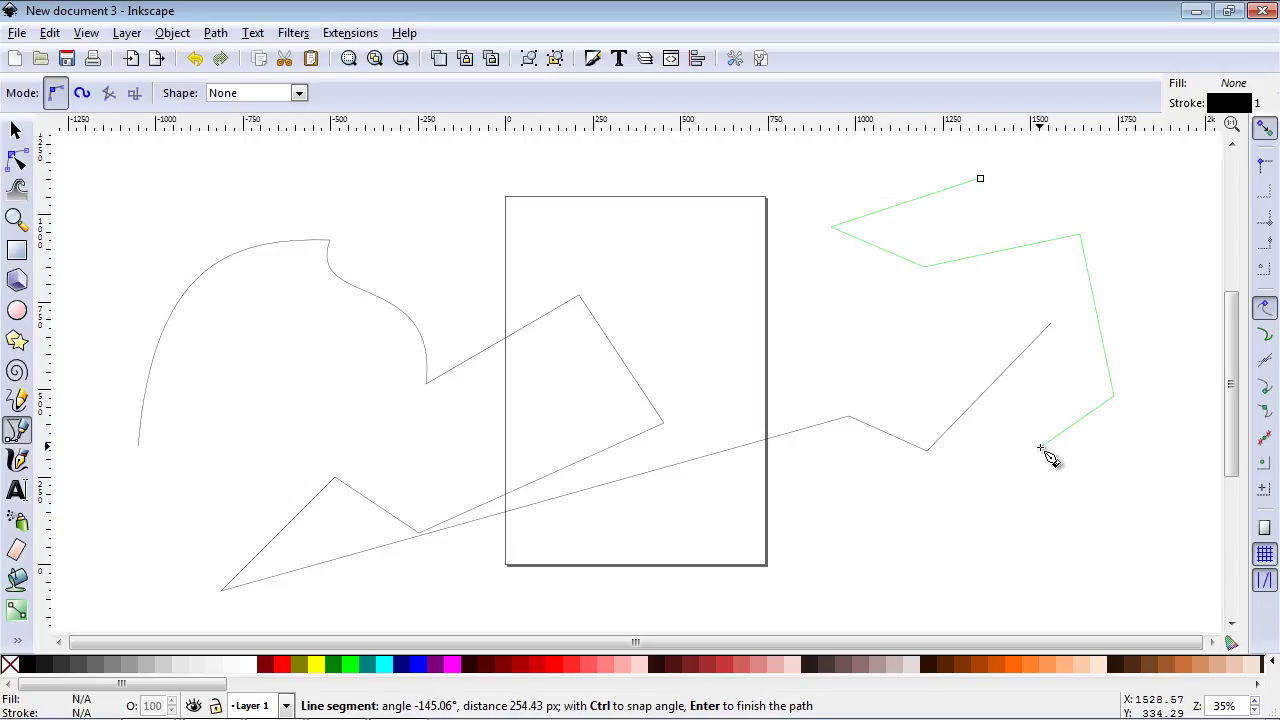
key(BackSpace)
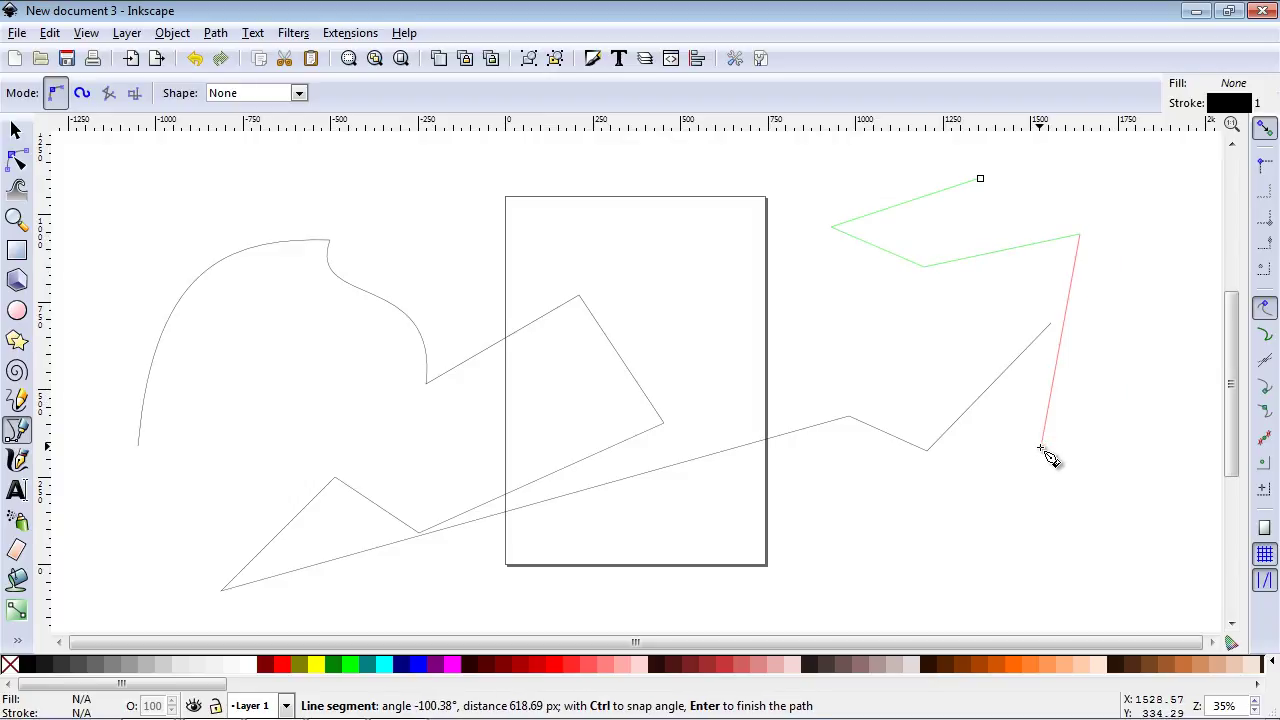
key(BackSpace)
key(BackSpace)
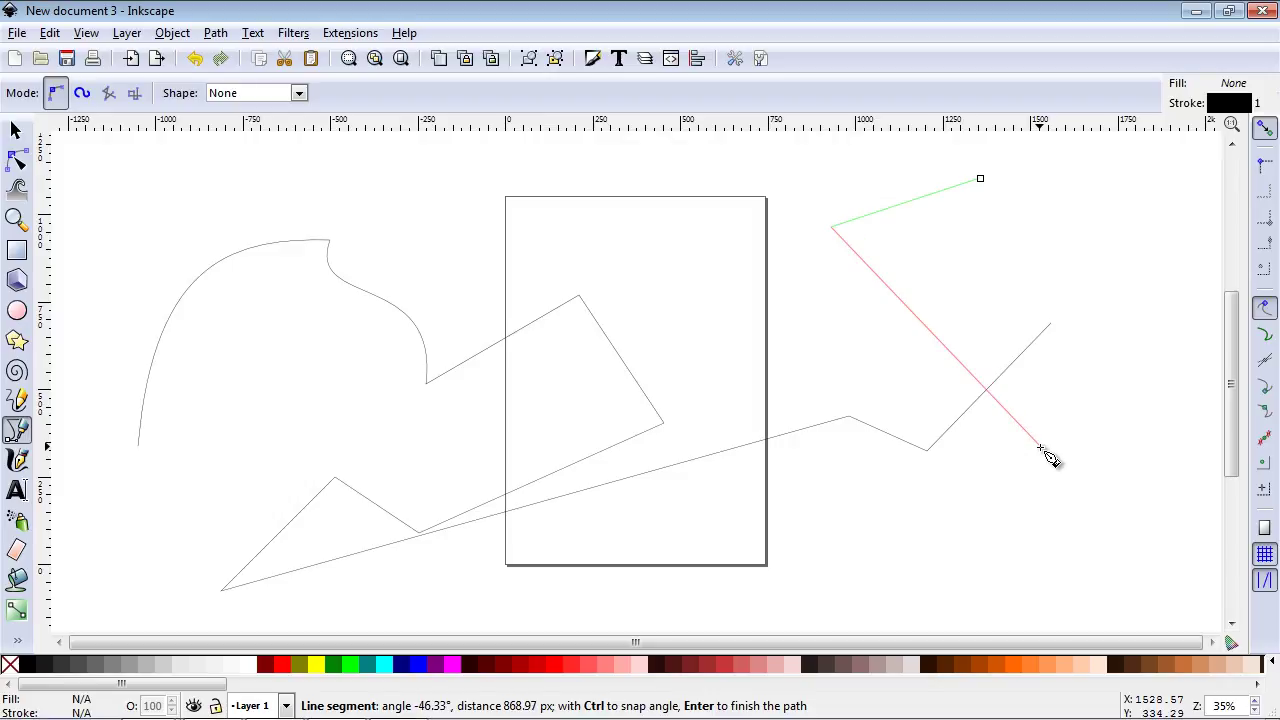
key(BackSpace)
key(Escape)
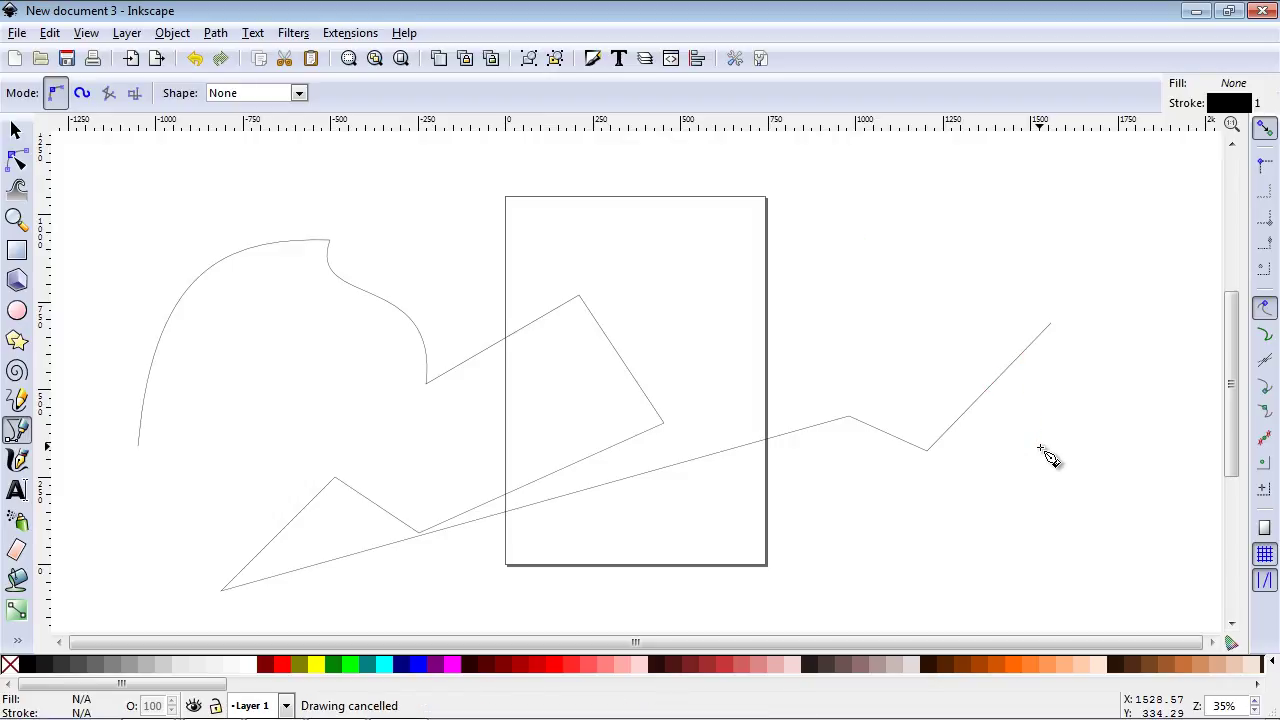
Draw a seven-corner straight-line path at the upper right, then remove its last two points.
click(979, 198)
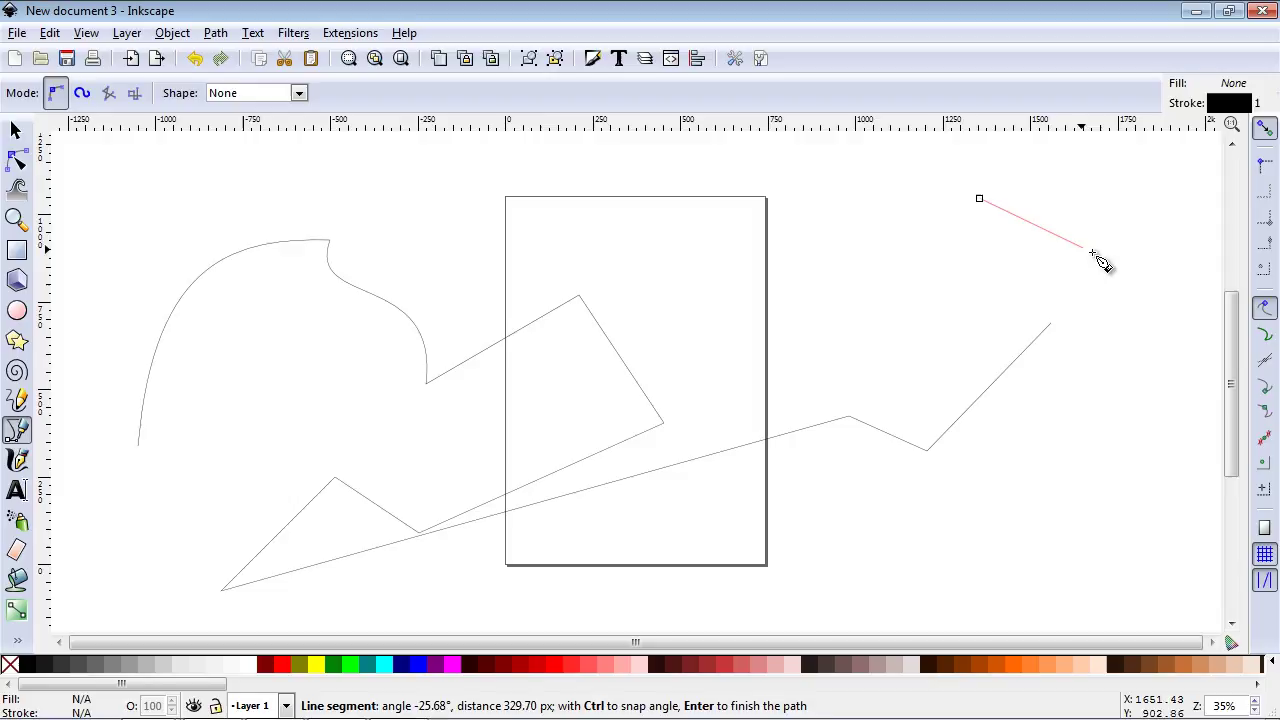
click(1099, 253)
click(1127, 412)
click(990, 505)
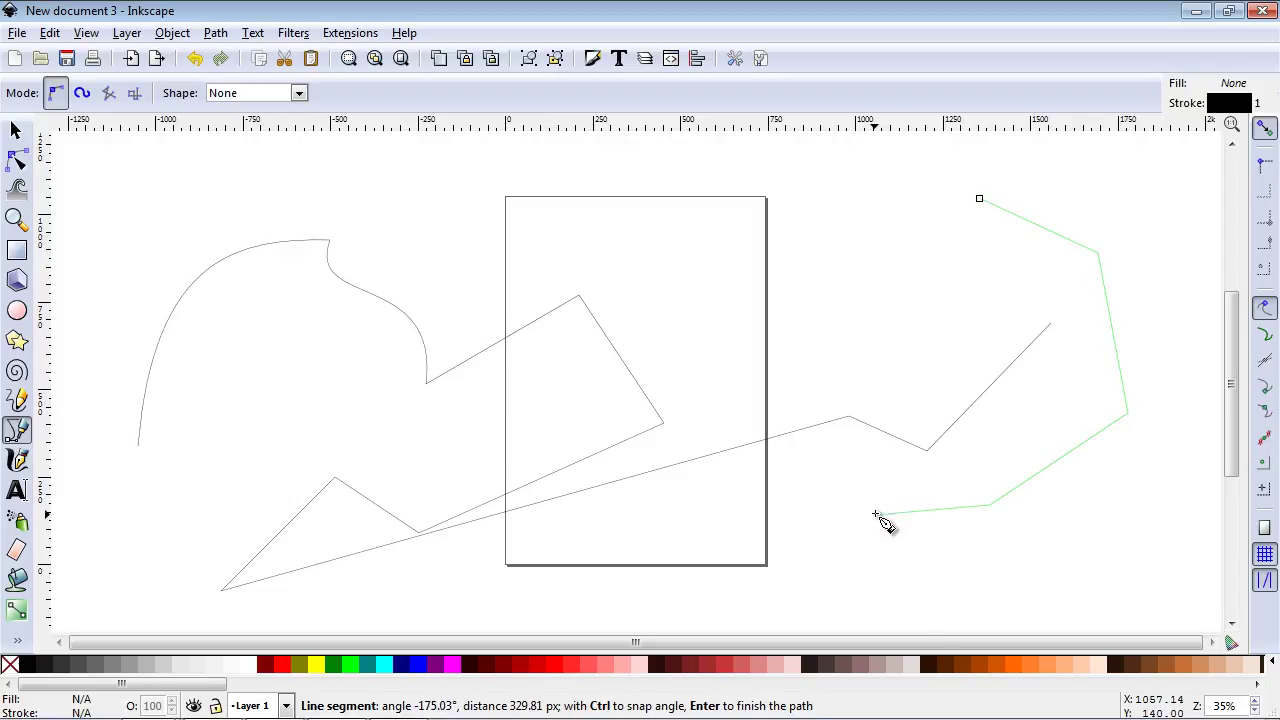
click(875, 515)
click(875, 318)
click(936, 259)
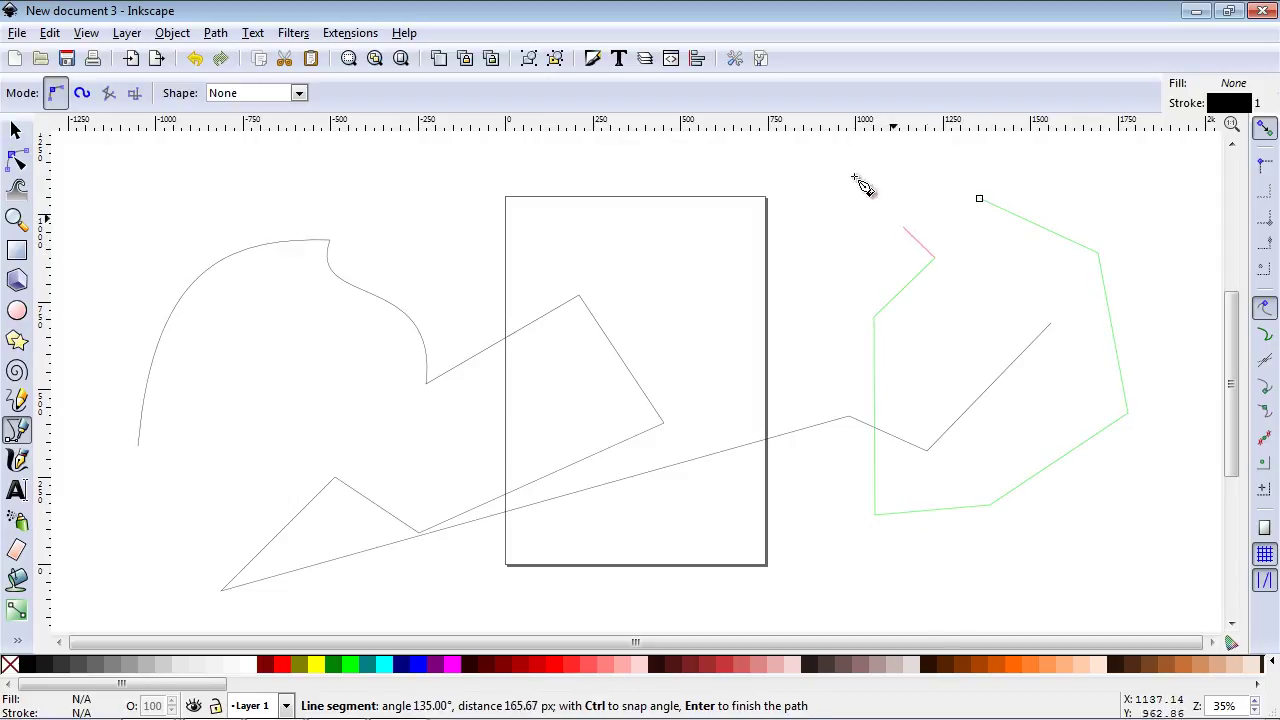
key(BackSpace)
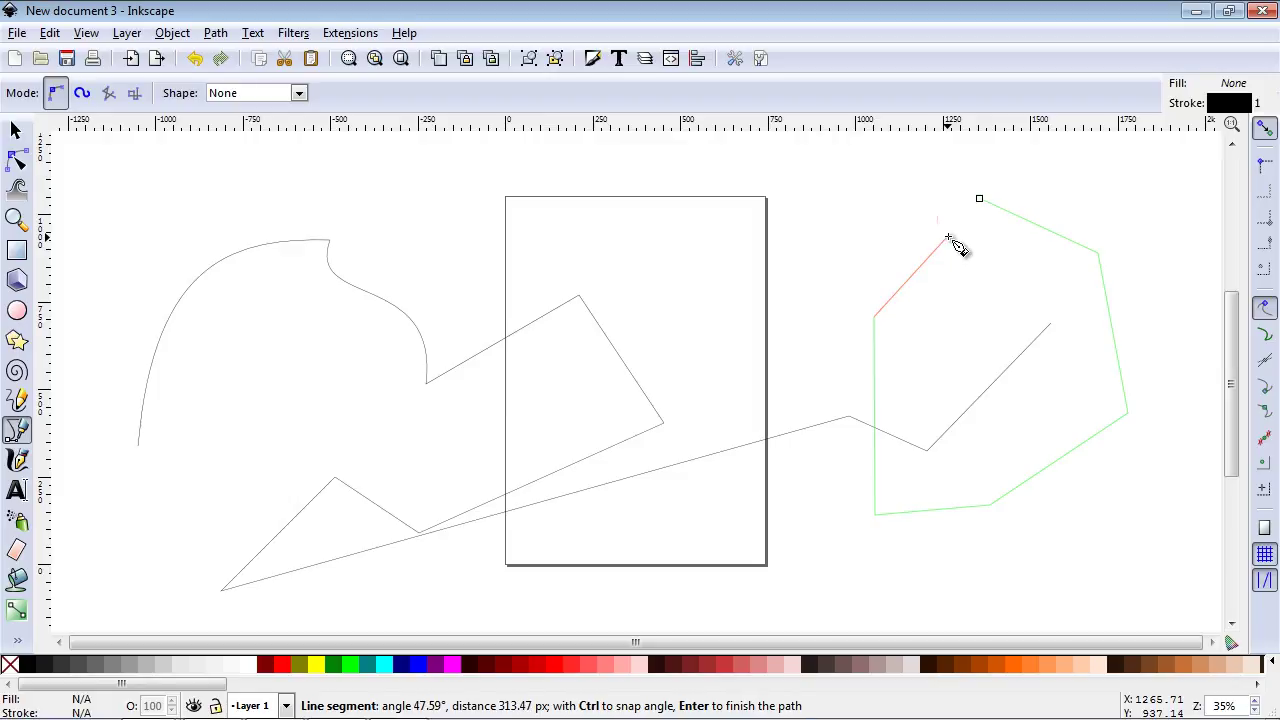
key(BackSpace)
key(BackSpace)
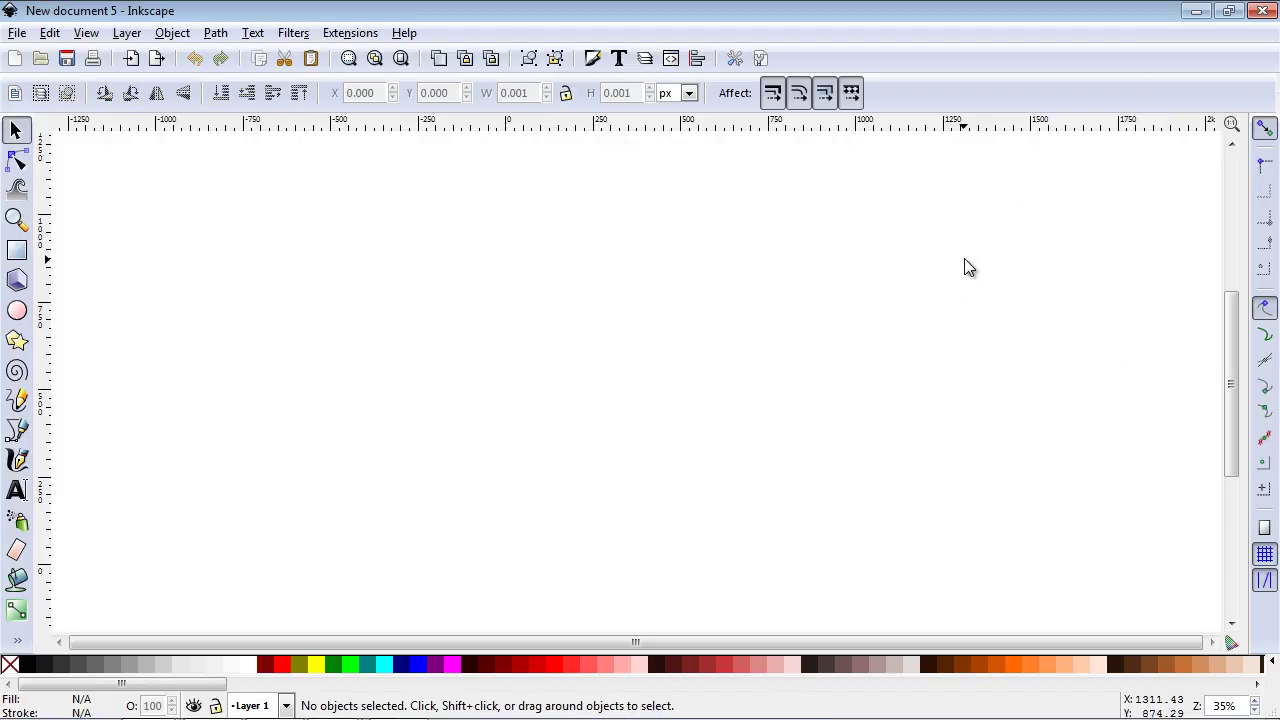
click(16, 432)
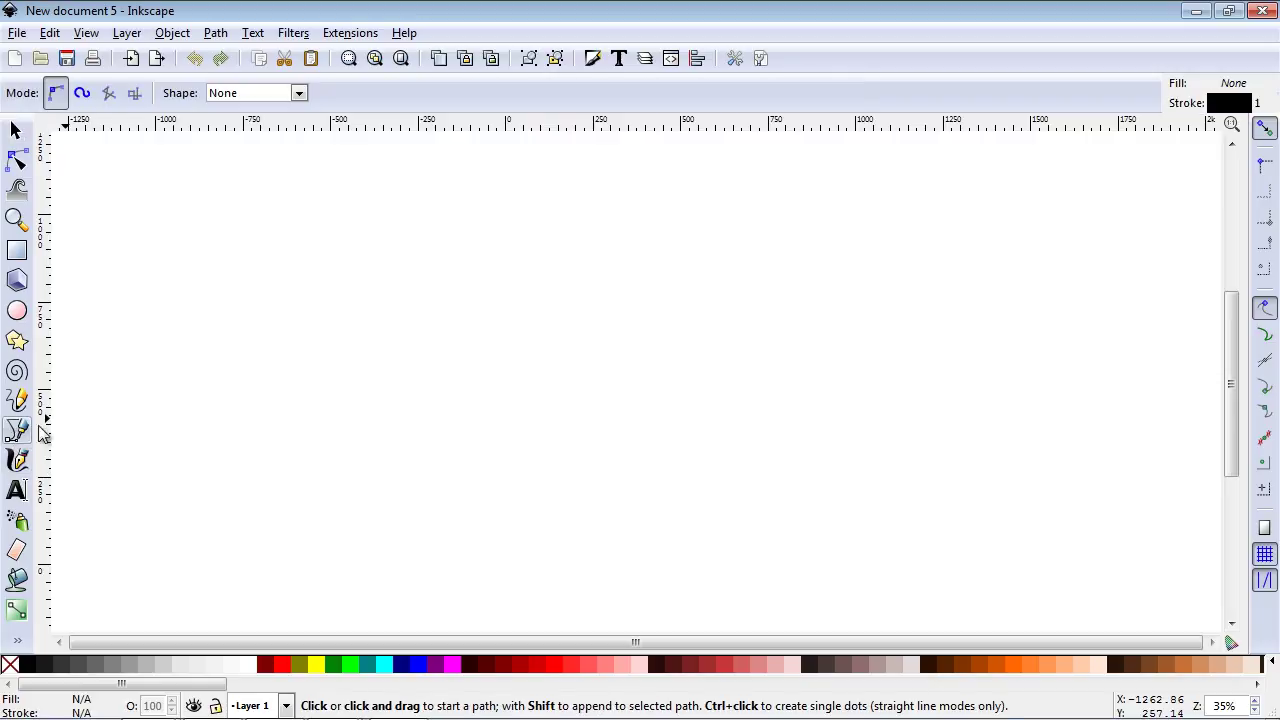
click(460, 241)
click(622, 473)
click(278, 468)
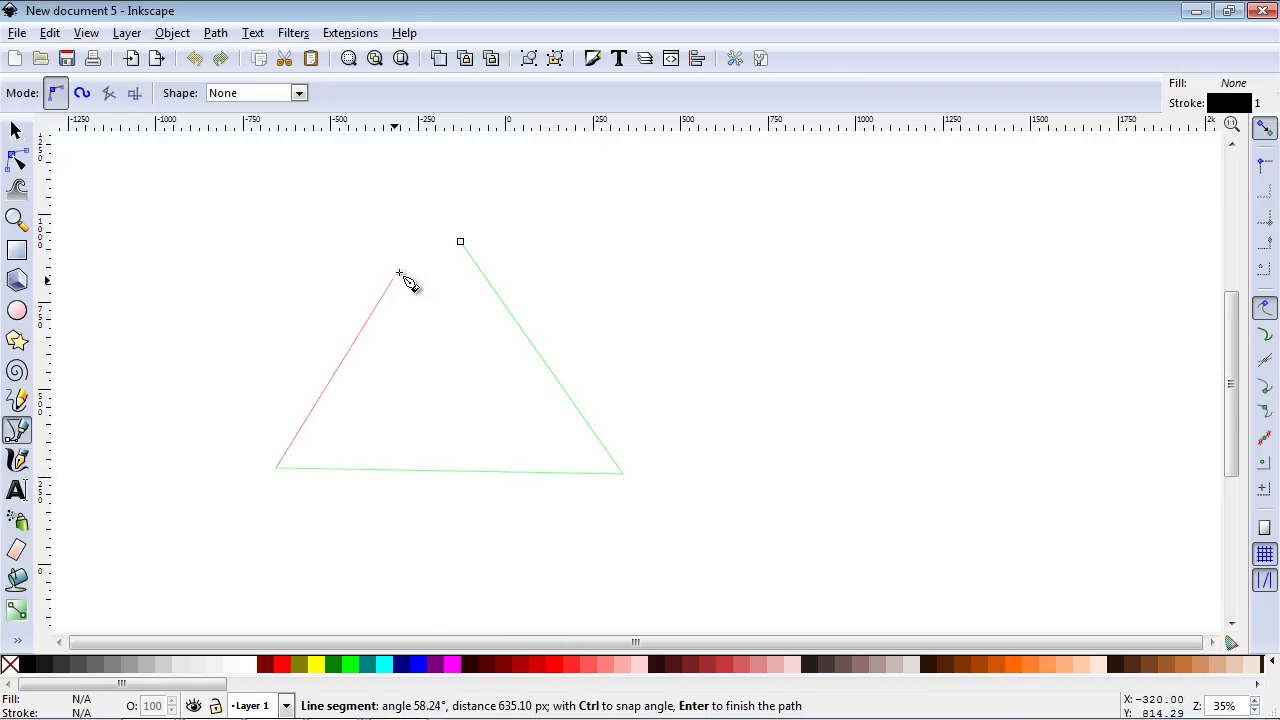
click(462, 242)
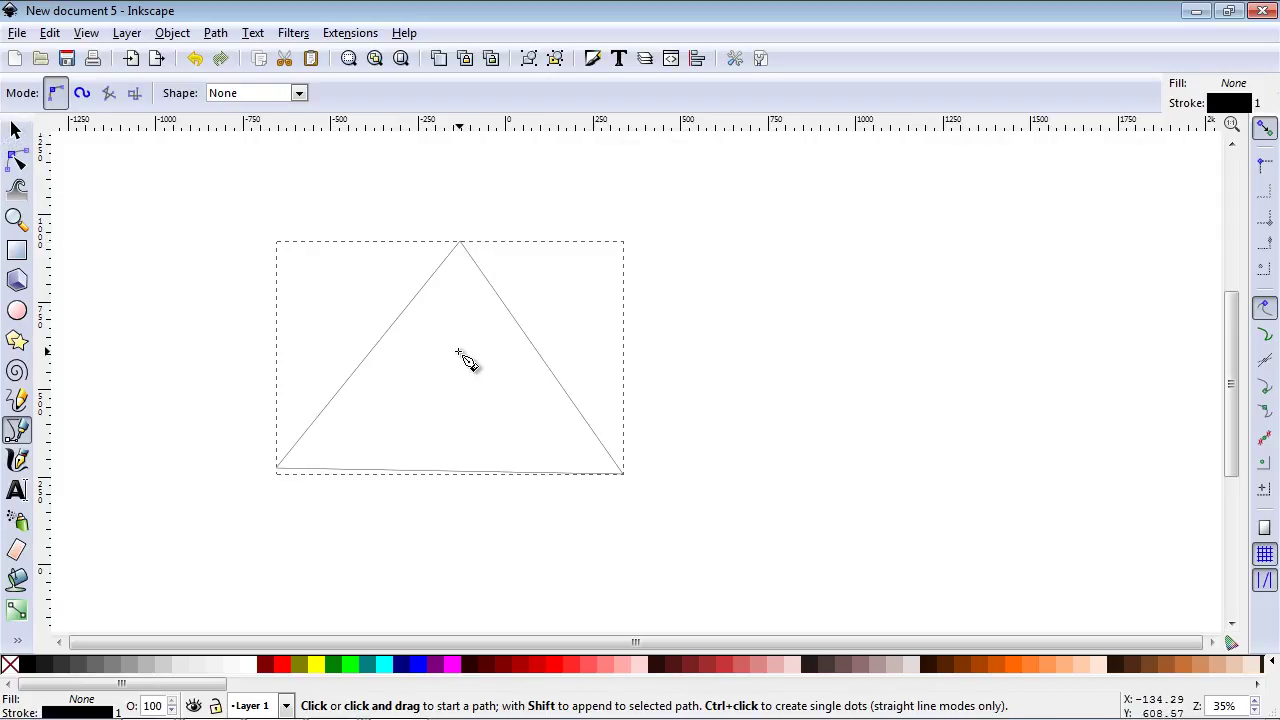
key(s)
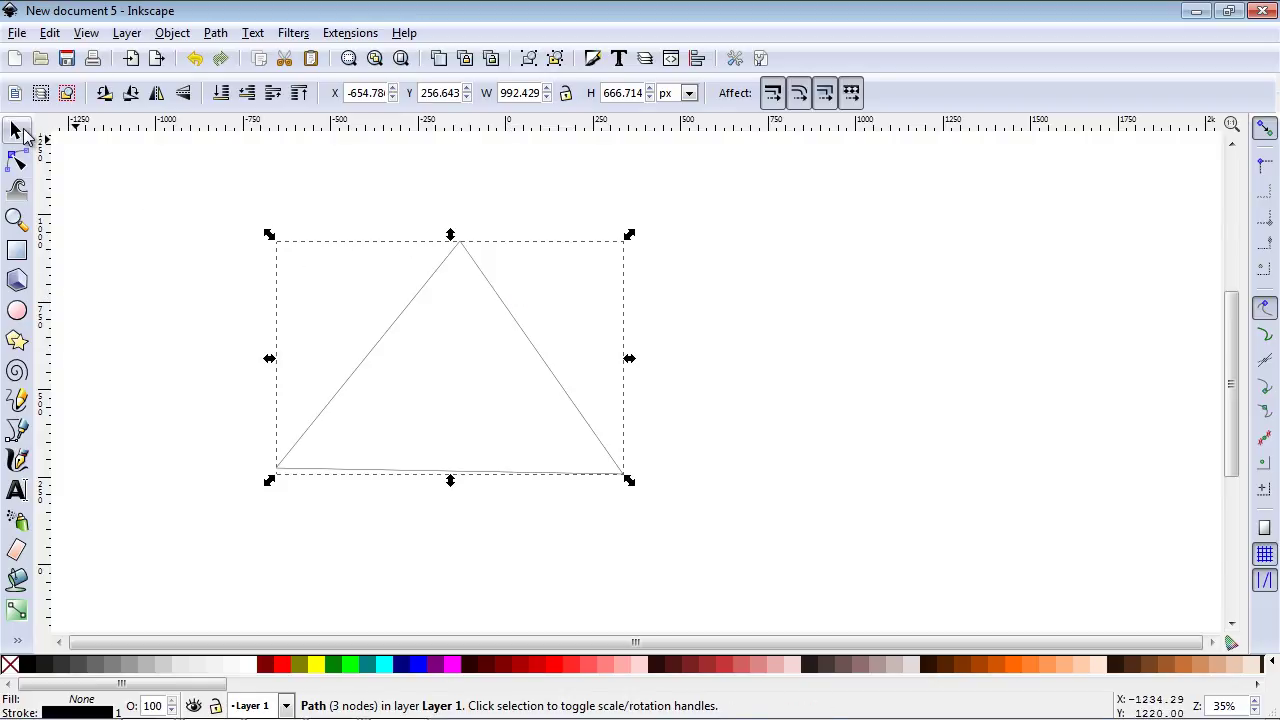
drag(564, 344, 910, 320)
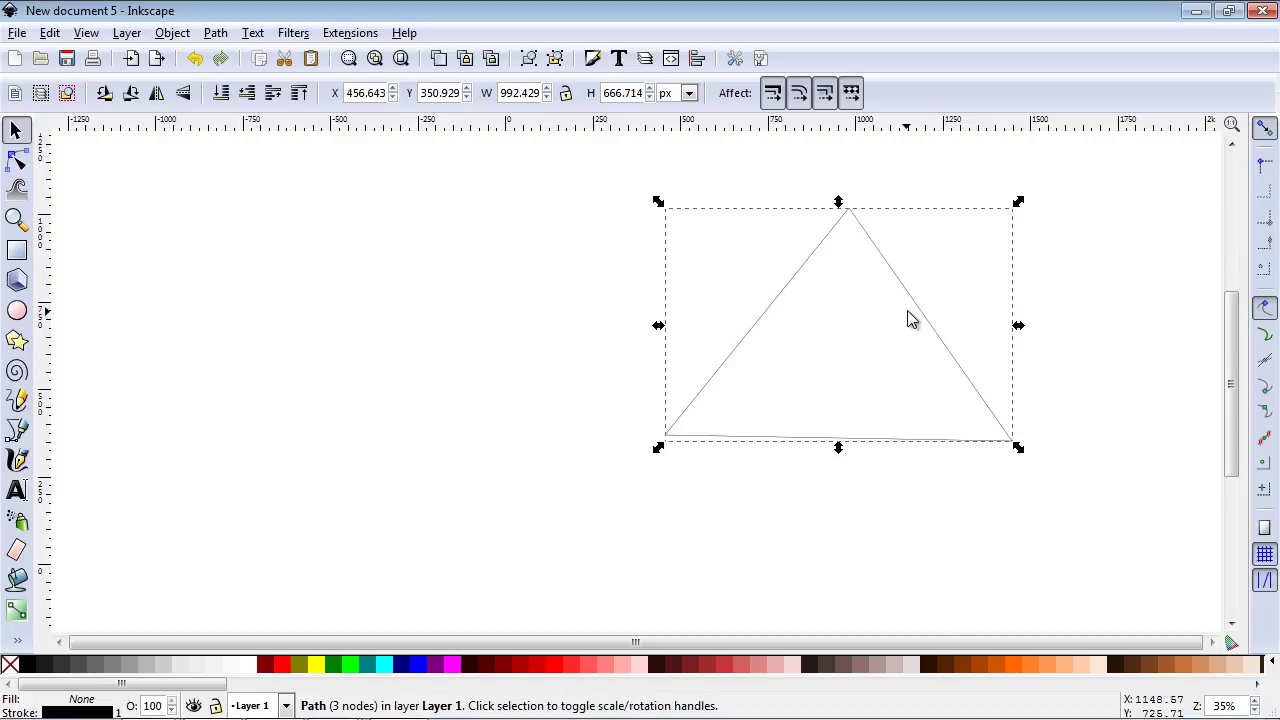
key(b)
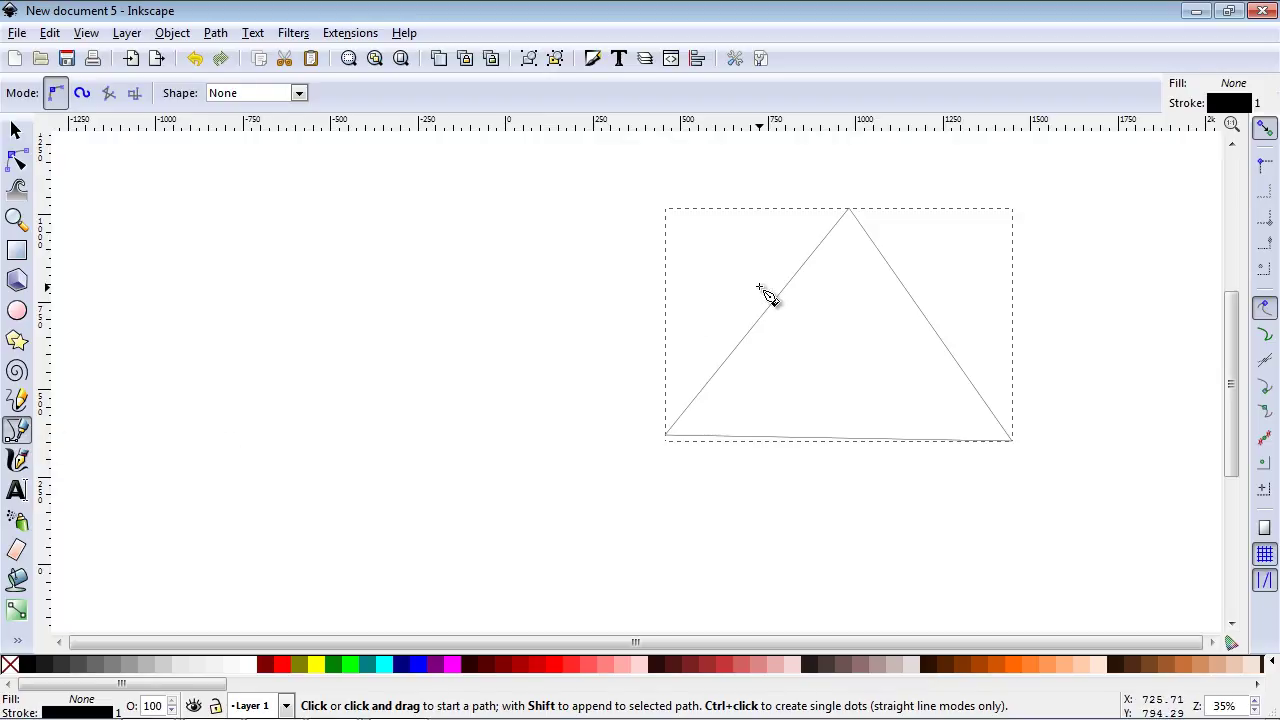
key(F1)
key(Delete)
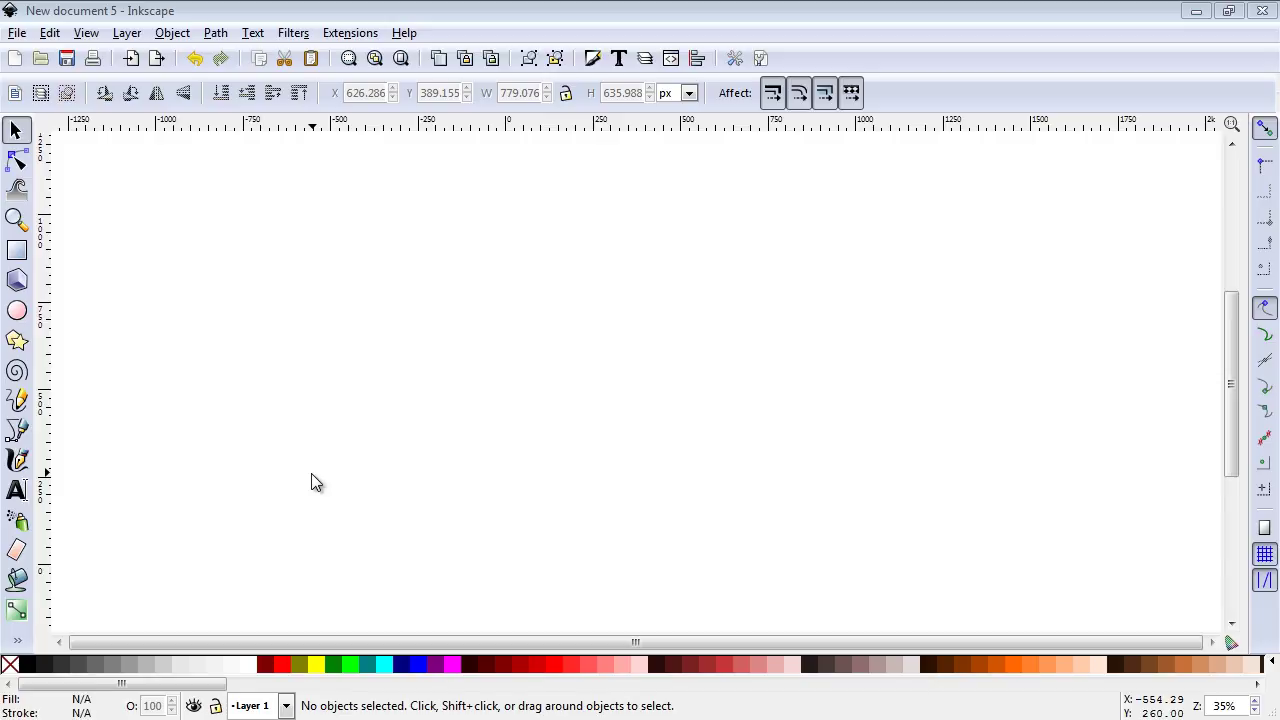
Draw a slanted closed four-corner shape with the Bezier tool and fill it red (#FF0000).
click(16, 429)
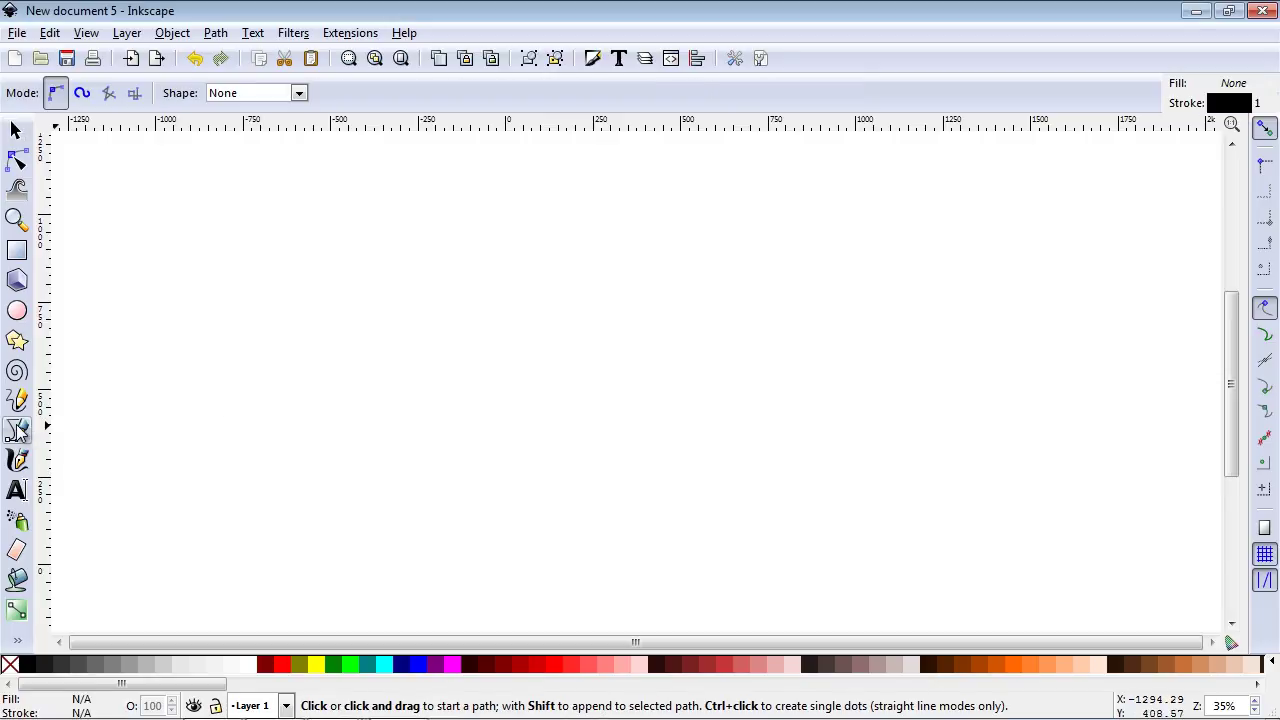
click(252, 268)
click(668, 215)
click(714, 493)
click(317, 507)
click(252, 268)
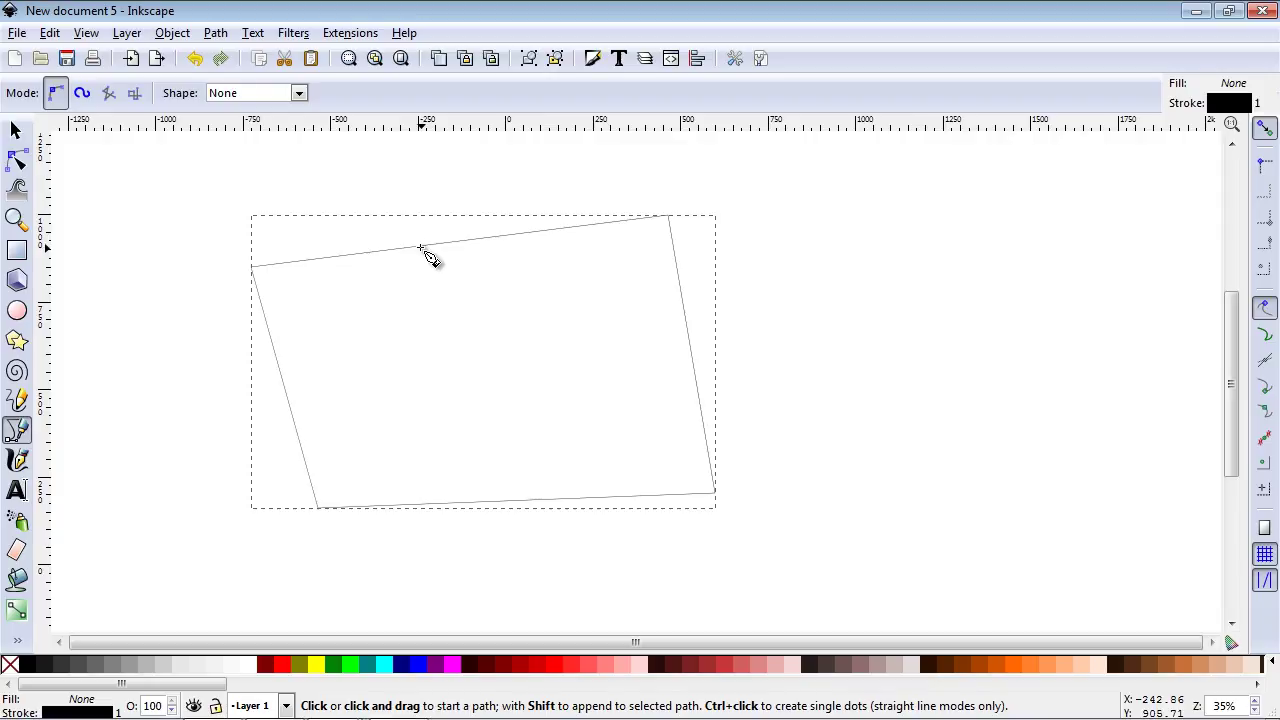
click(555, 663)
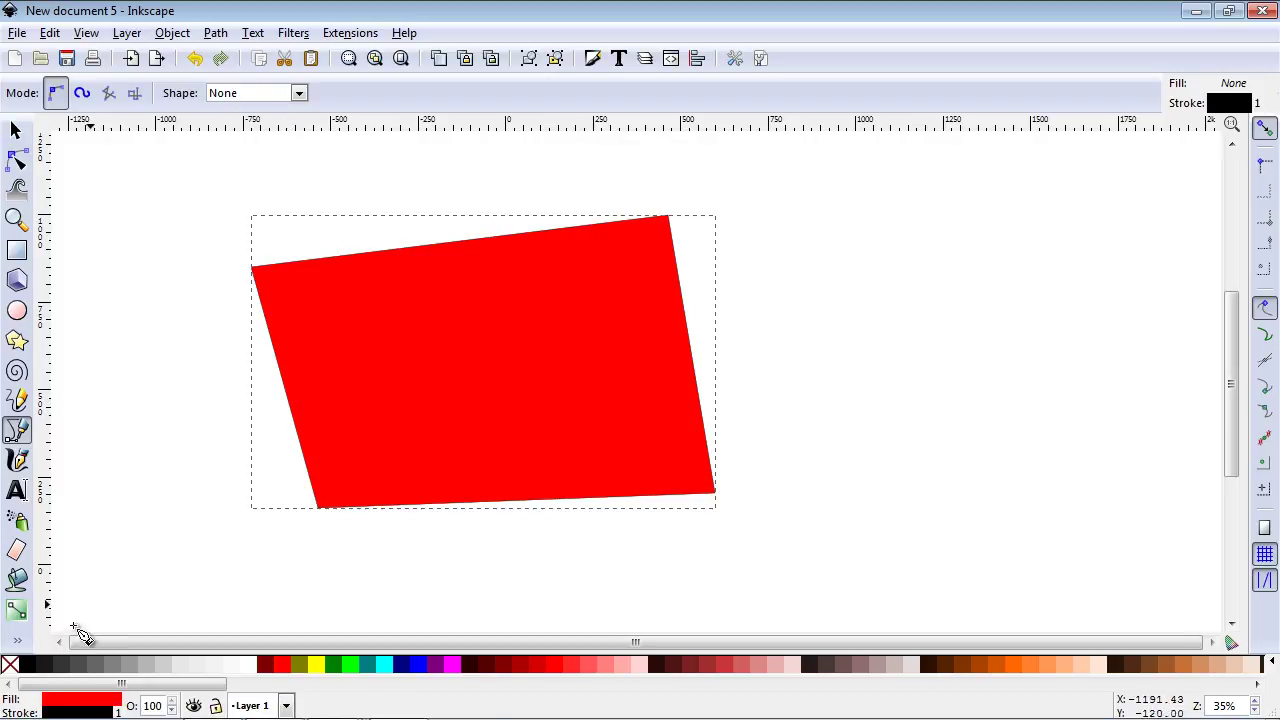
Give the red shape a 32 px green outline, then remove the stroke entirely.
right_click(119, 711)
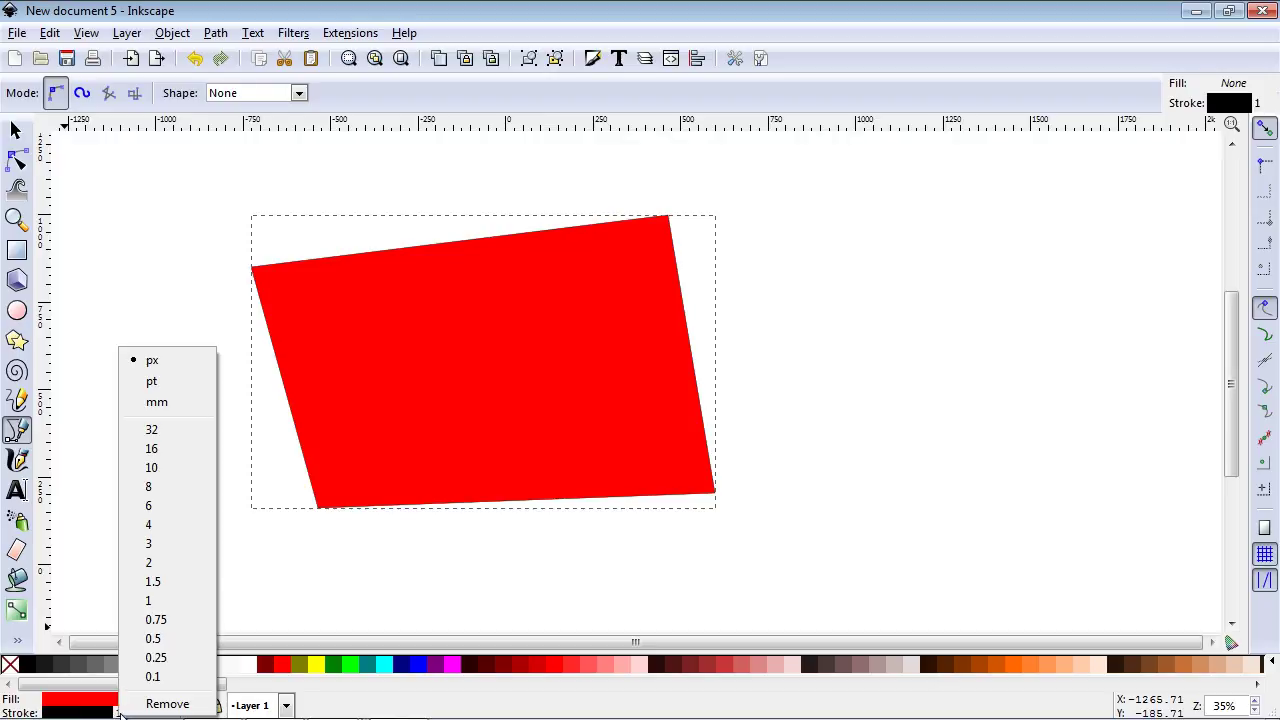
click(152, 430)
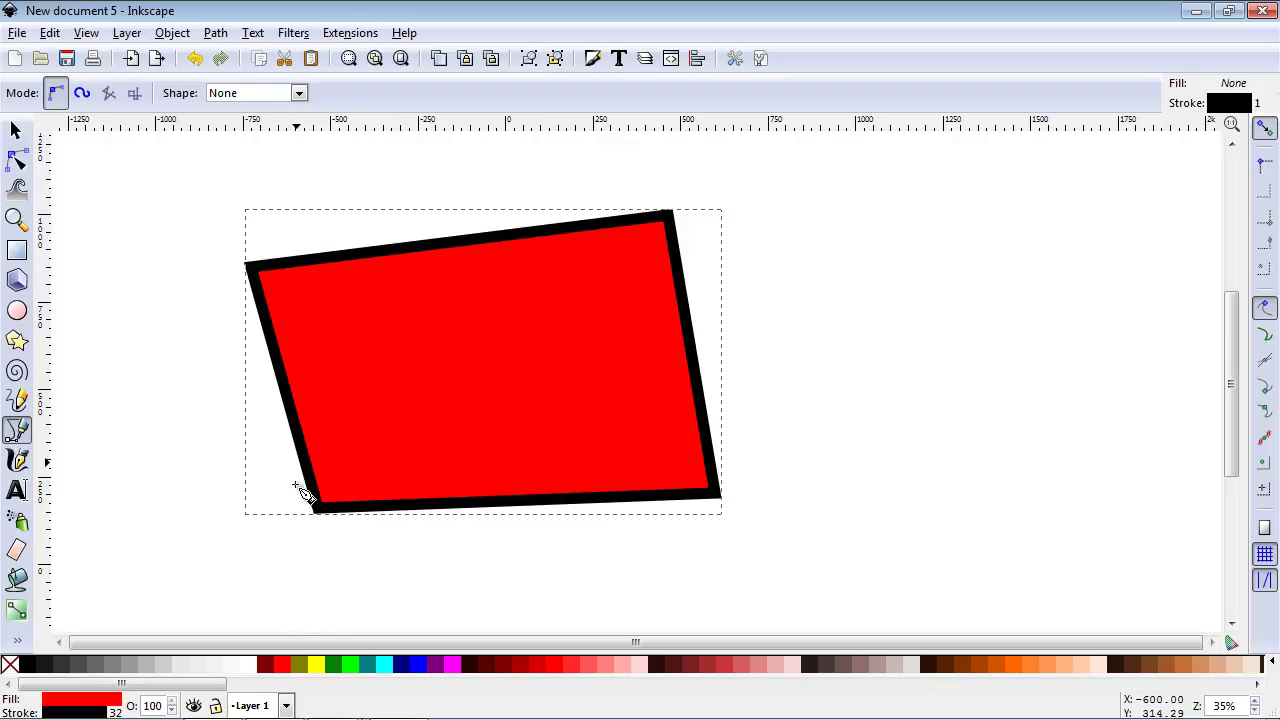
shift+click(335, 663)
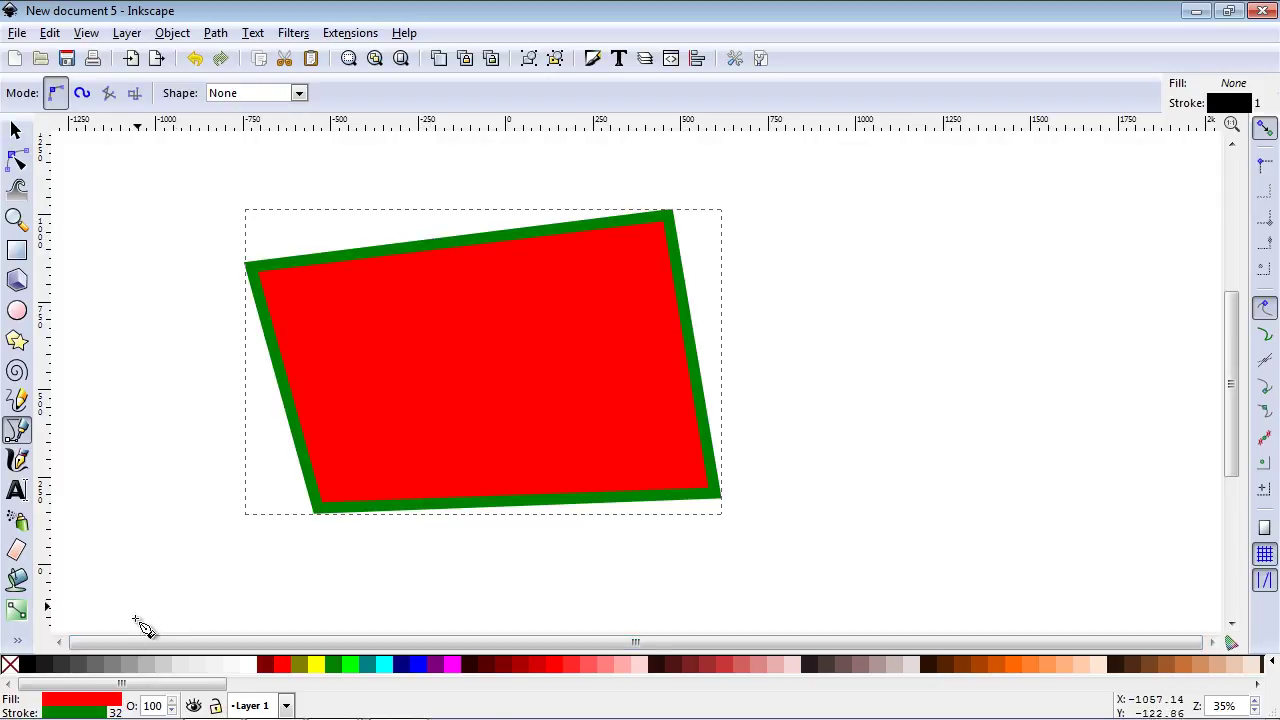
right_click(77, 706)
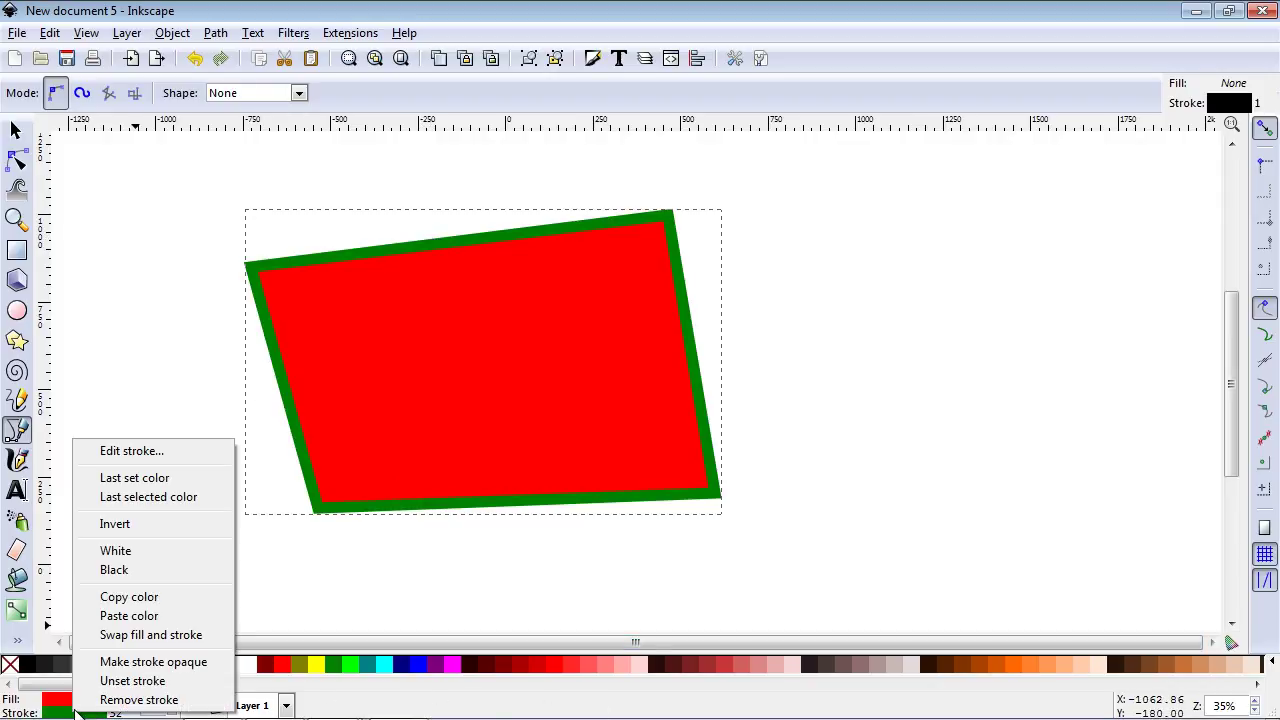
click(139, 699)
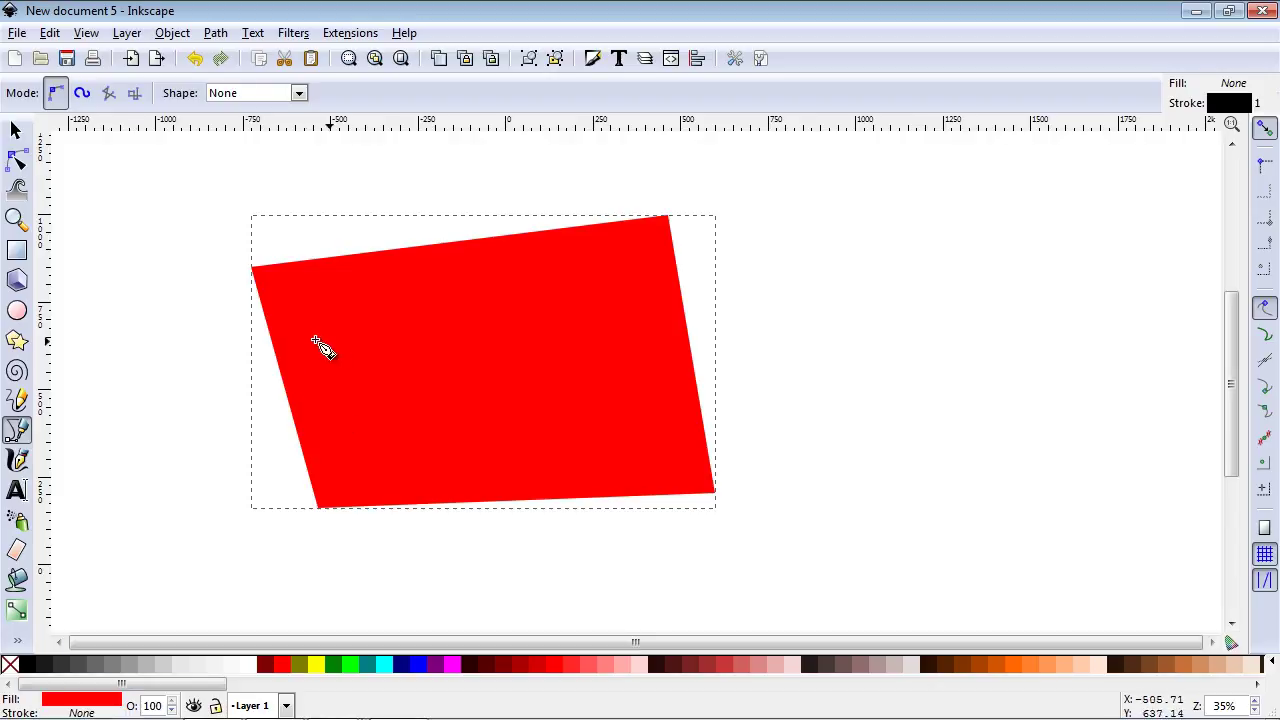